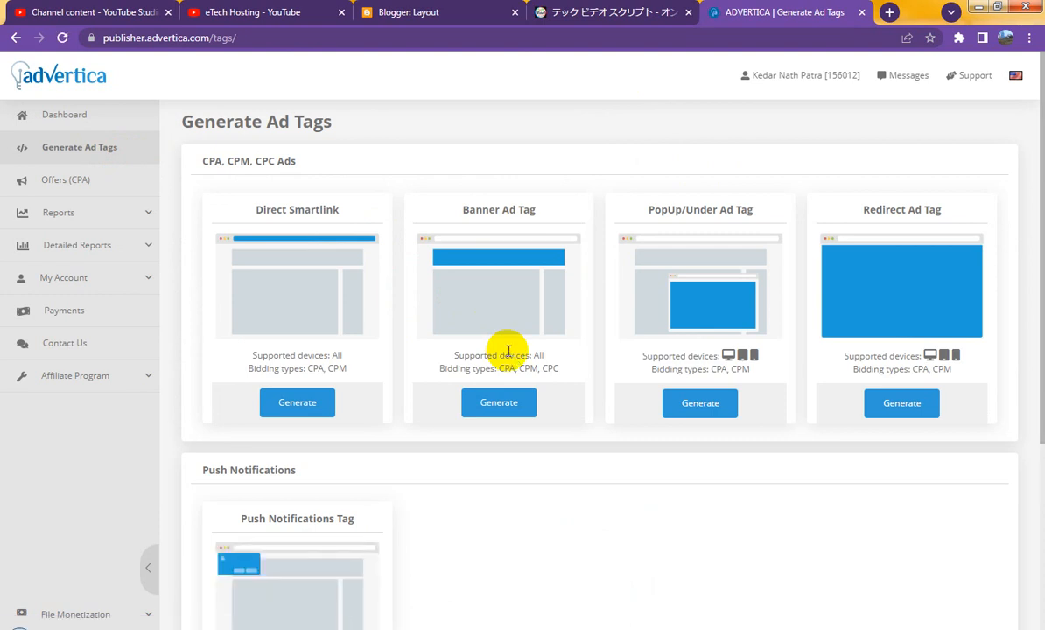
# - Generate a Banner Ad Tag with banner size 728x90 and copy the resulting ad code
pyautogui.scroll(-2, 508, 351)
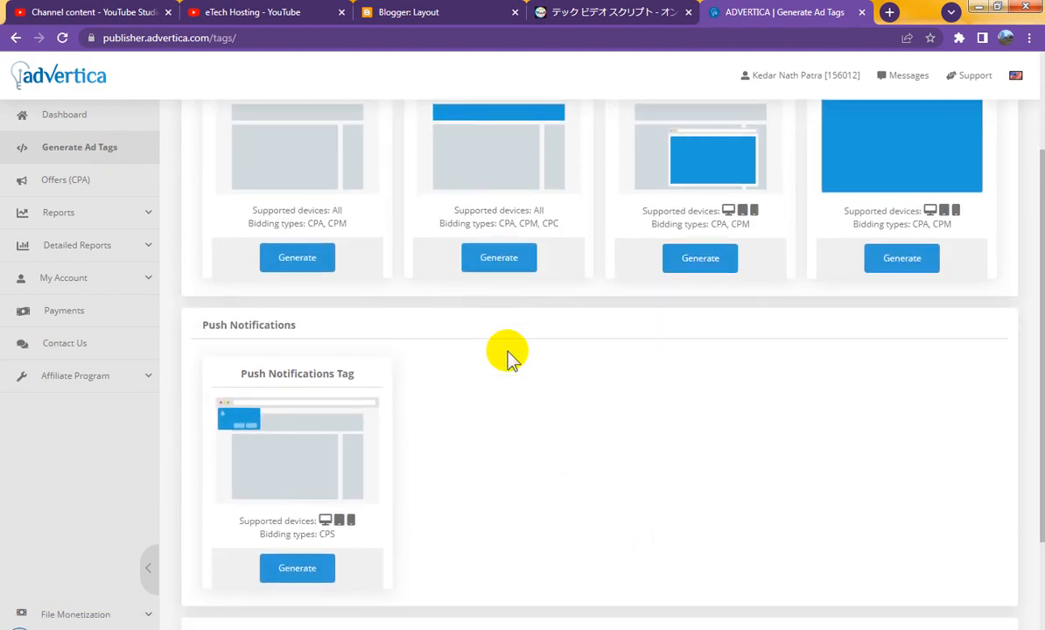
pyautogui.scroll(-1, 510, 354)
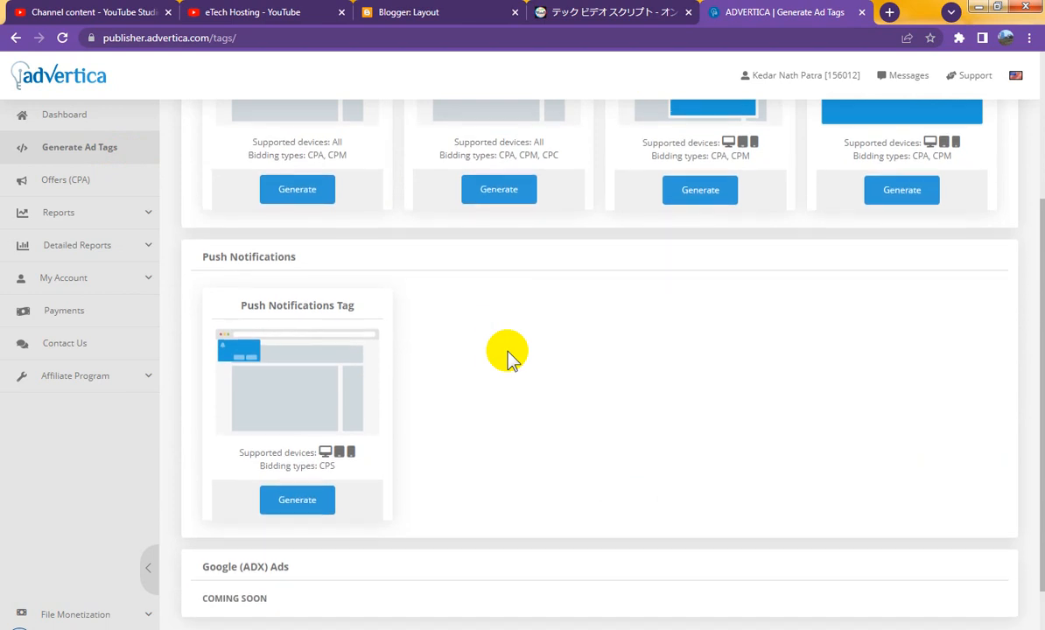
pyautogui.scroll(3, 510, 354)
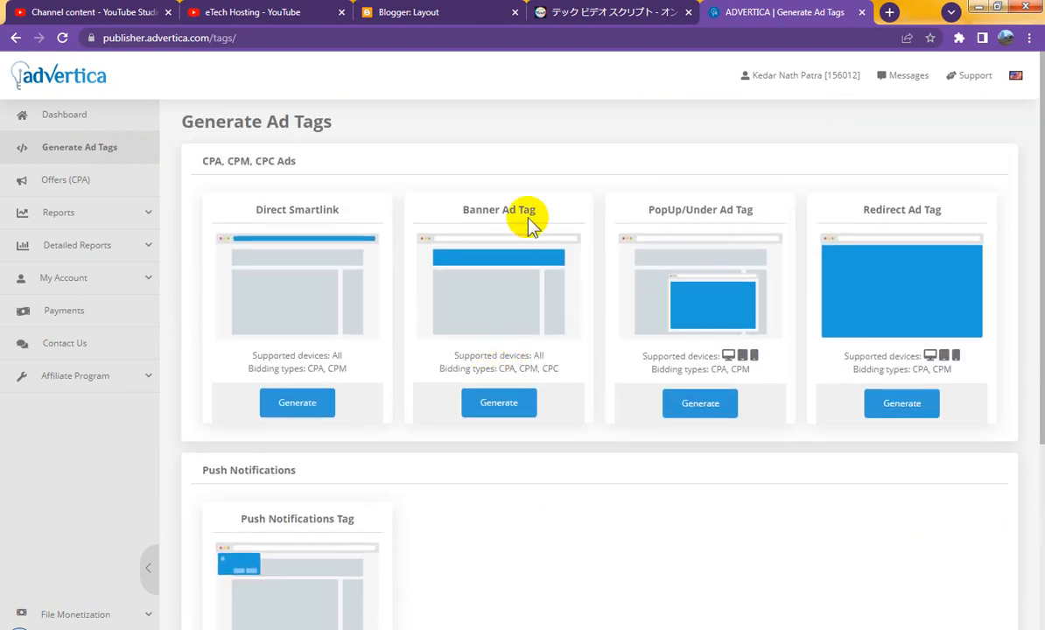
pyautogui.moveTo(463, 209); pyautogui.dragTo(543, 210)
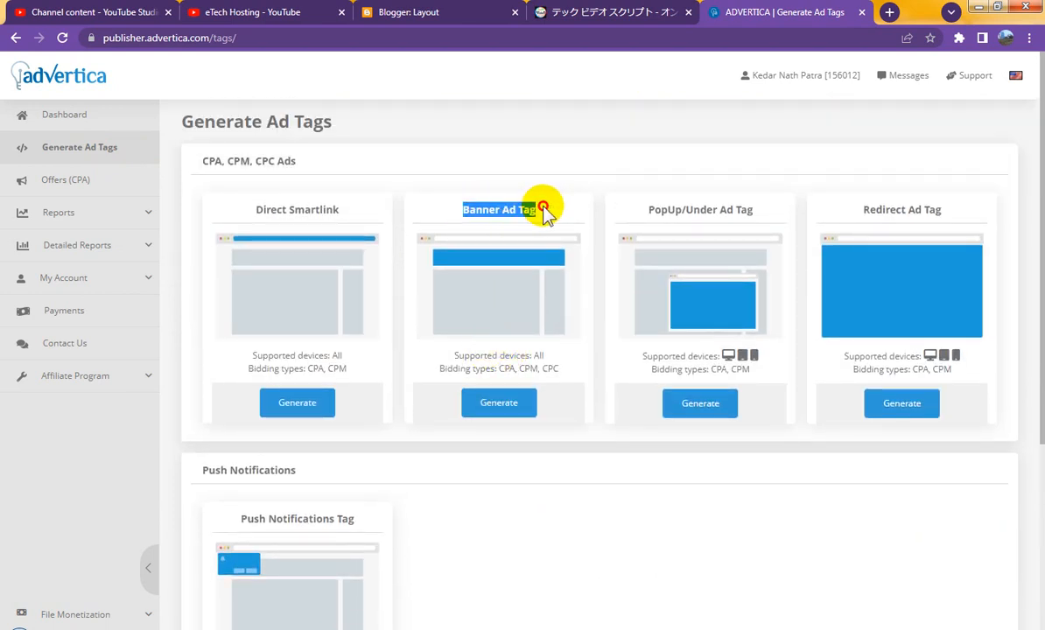
pyautogui.click(505, 408)
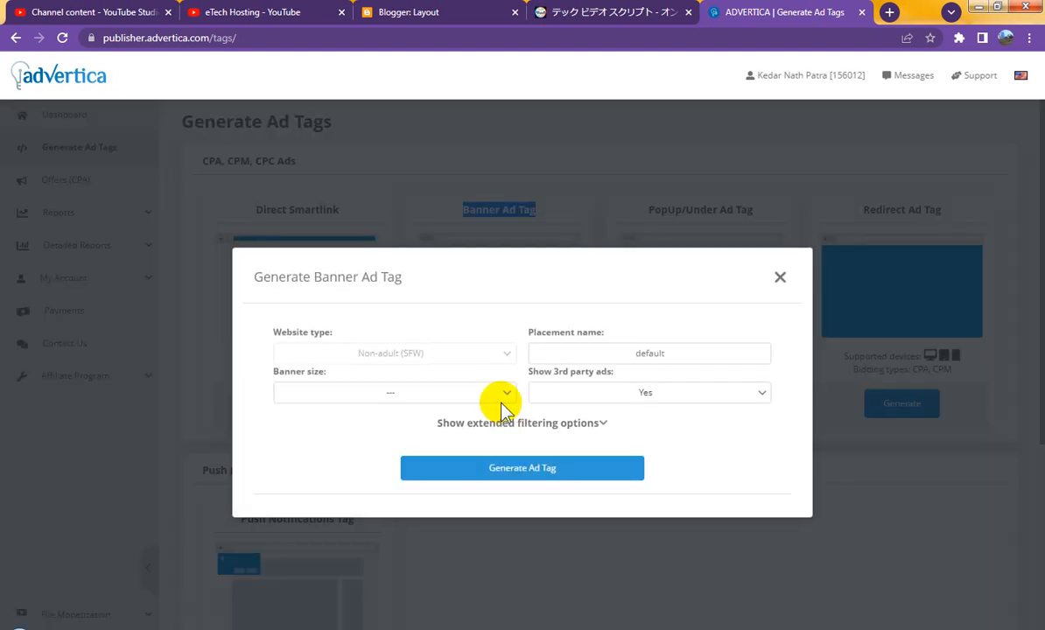
pyautogui.click(473, 394)
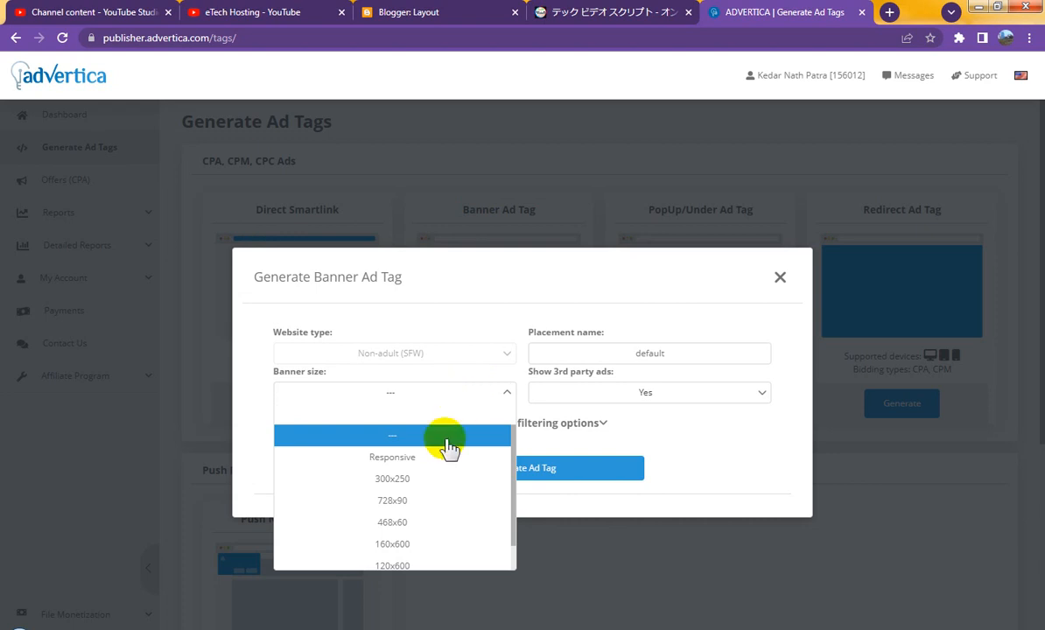
pyautogui.click(435, 507)
pyautogui.click(553, 472)
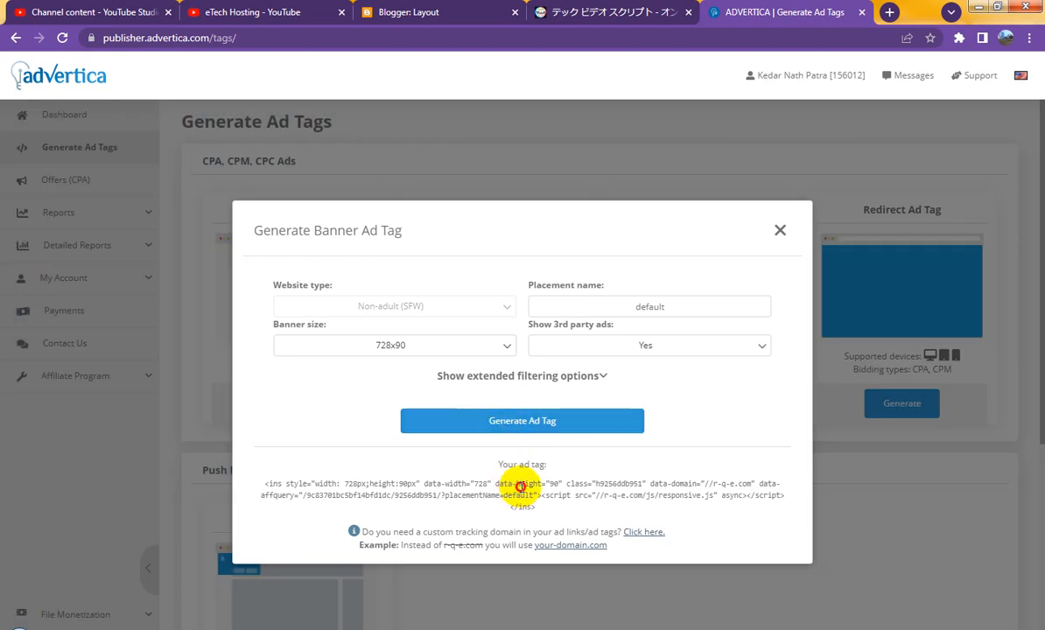
pyautogui.click(520, 486)
pyautogui.rightClick(529, 492)
pyautogui.click(549, 501)
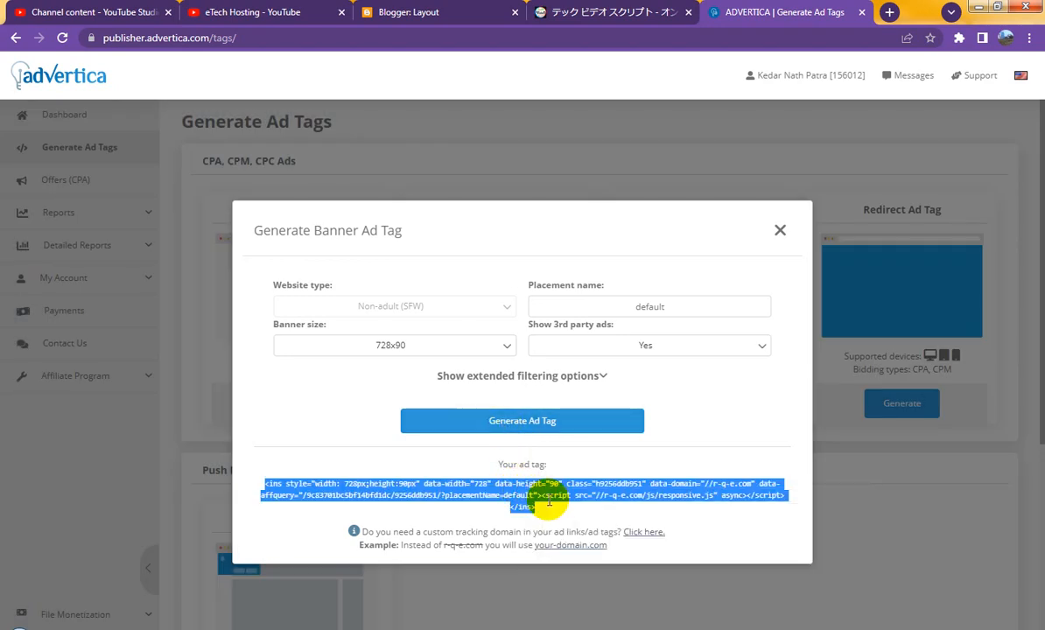
# - Switch to the live blog and look over its home page, from the header through the posts and sidebar
pyautogui.click(595, 11)
pyautogui.scroll(-4, 625, 309)
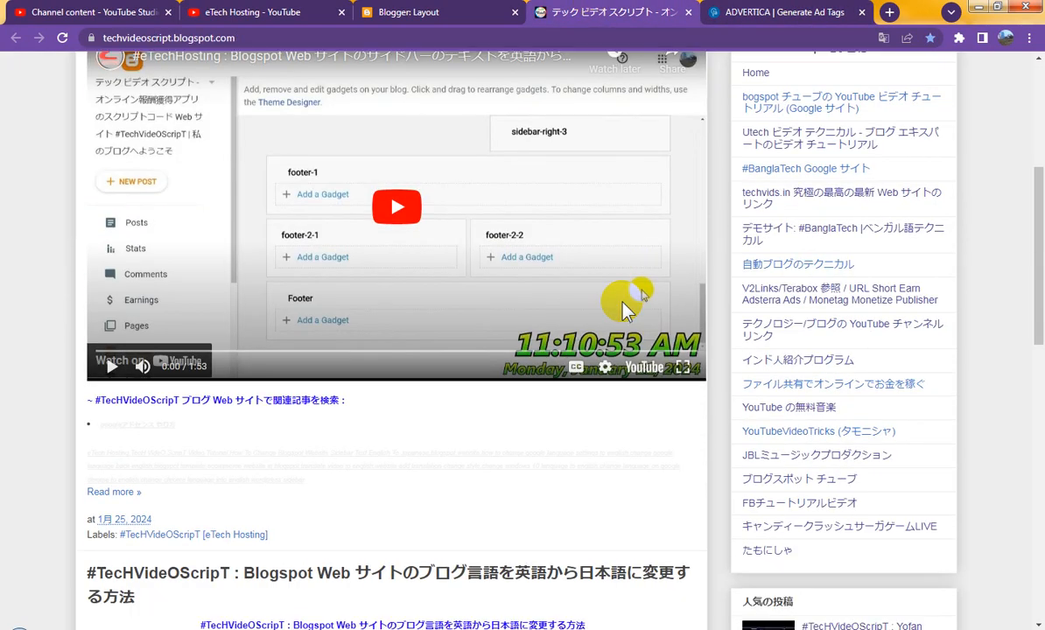
pyautogui.scroll(-10, 625, 309)
pyautogui.scroll(3, 626, 308)
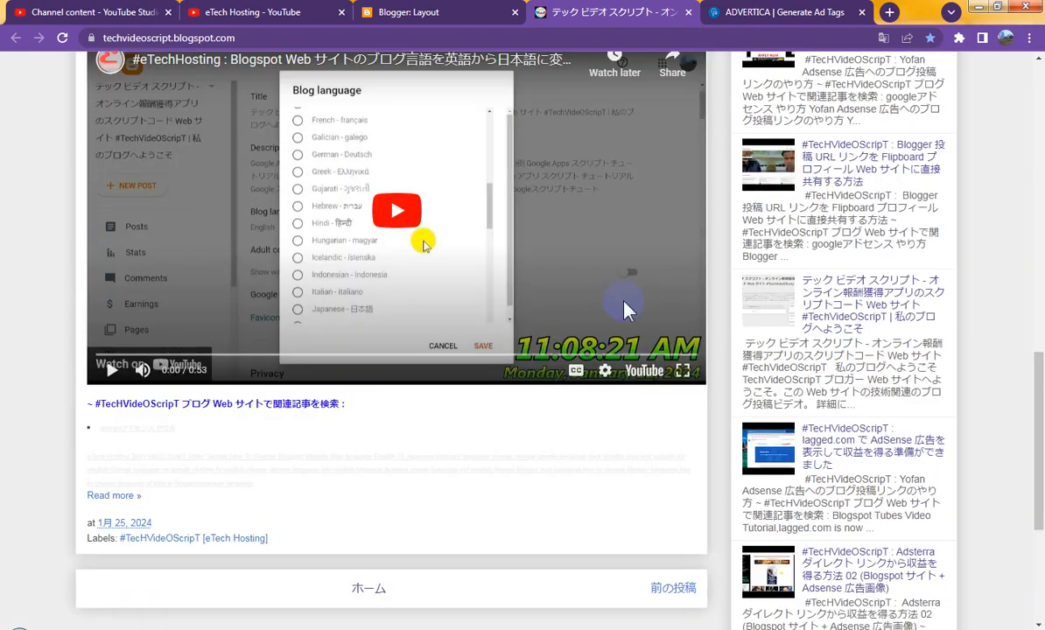
pyautogui.scroll(11, 618, 299)
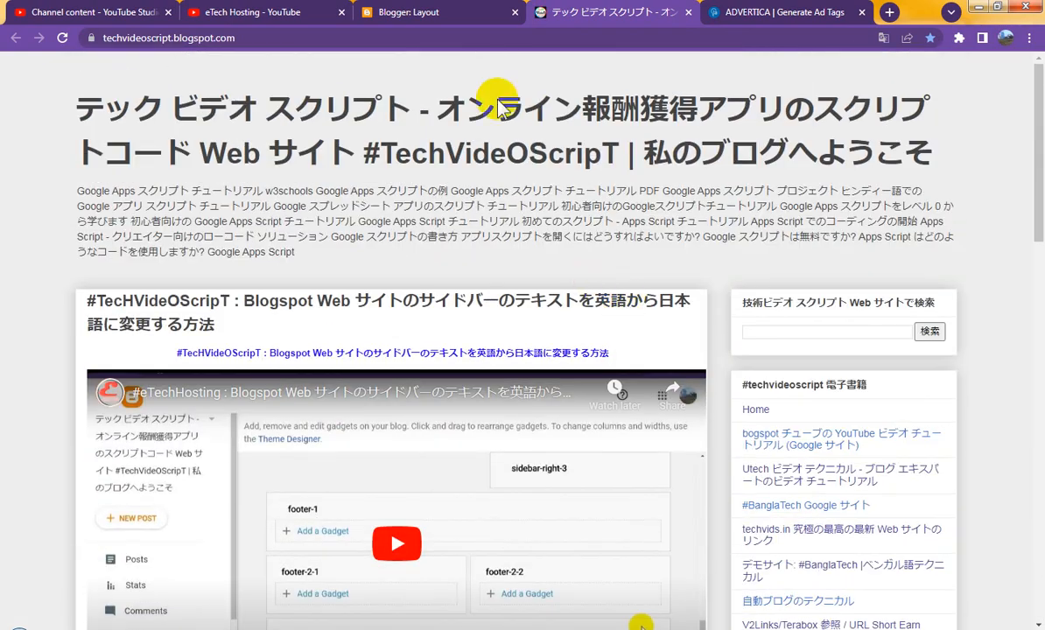
# - In Blogger's layout, add an HTML/JavaScript gadget with the copied 728x90 ad code to Cross-Column, and move it above Blog Posts in Main
pyautogui.click(405, 11)
pyautogui.scroll(3, 503, 355)
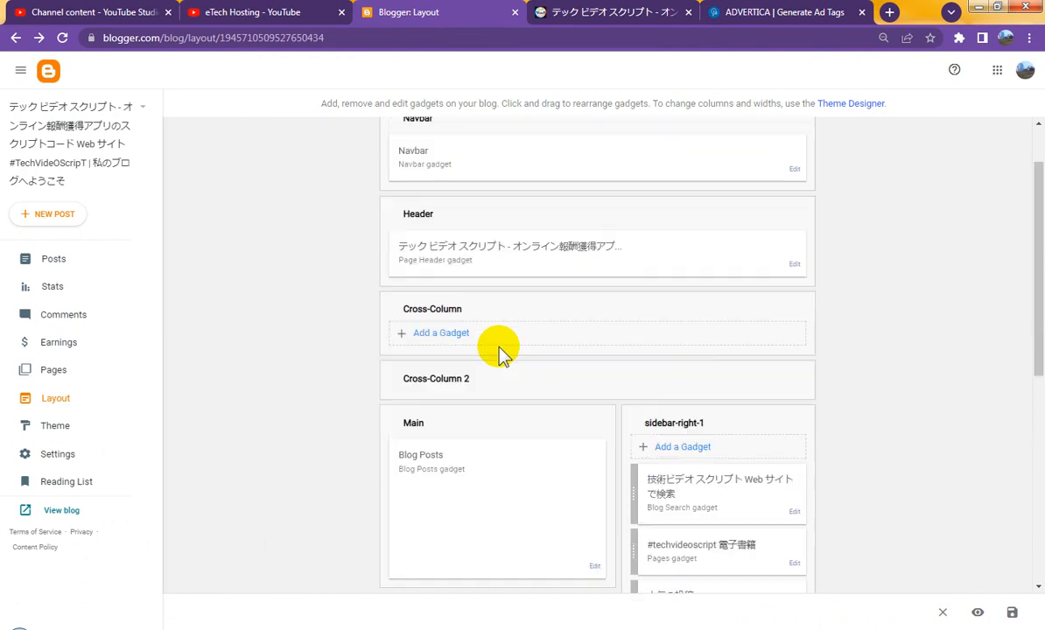
pyautogui.click(441, 333)
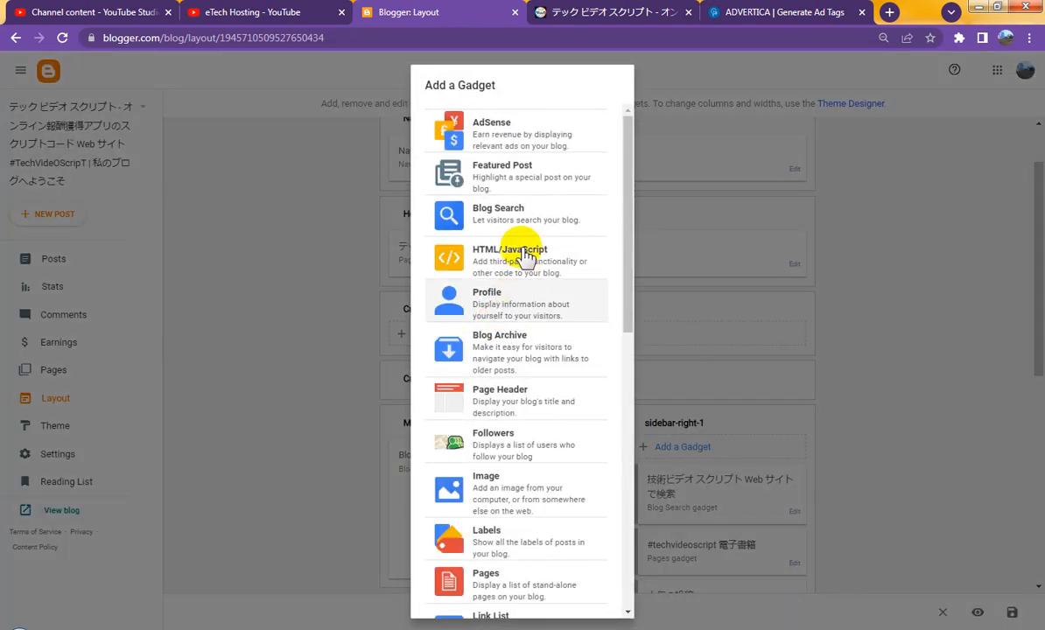
pyautogui.click(497, 245)
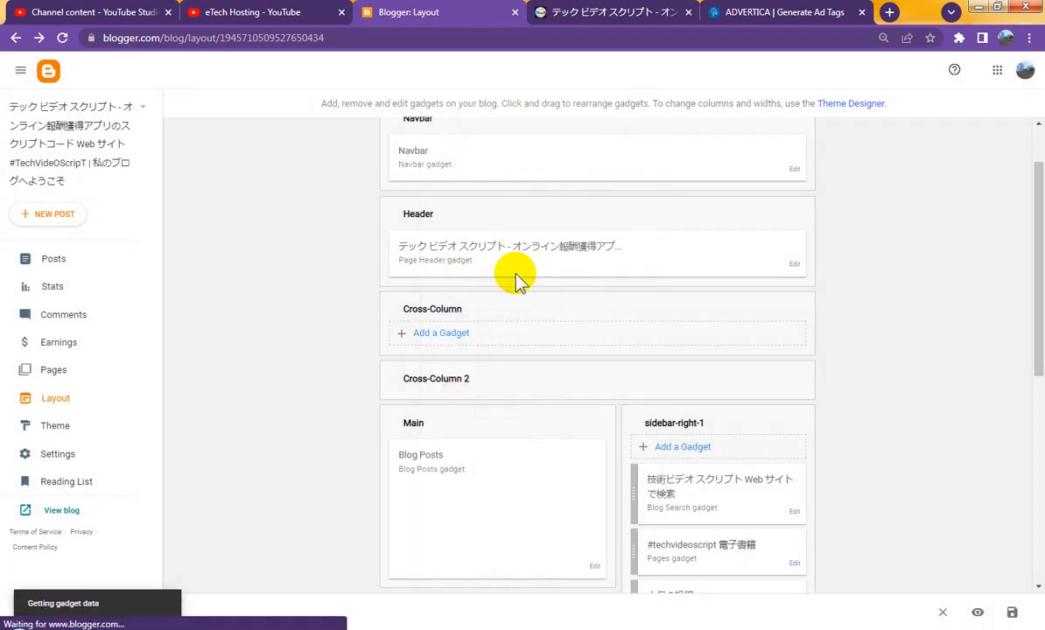
pyautogui.hotkey('ctrl', 'v')
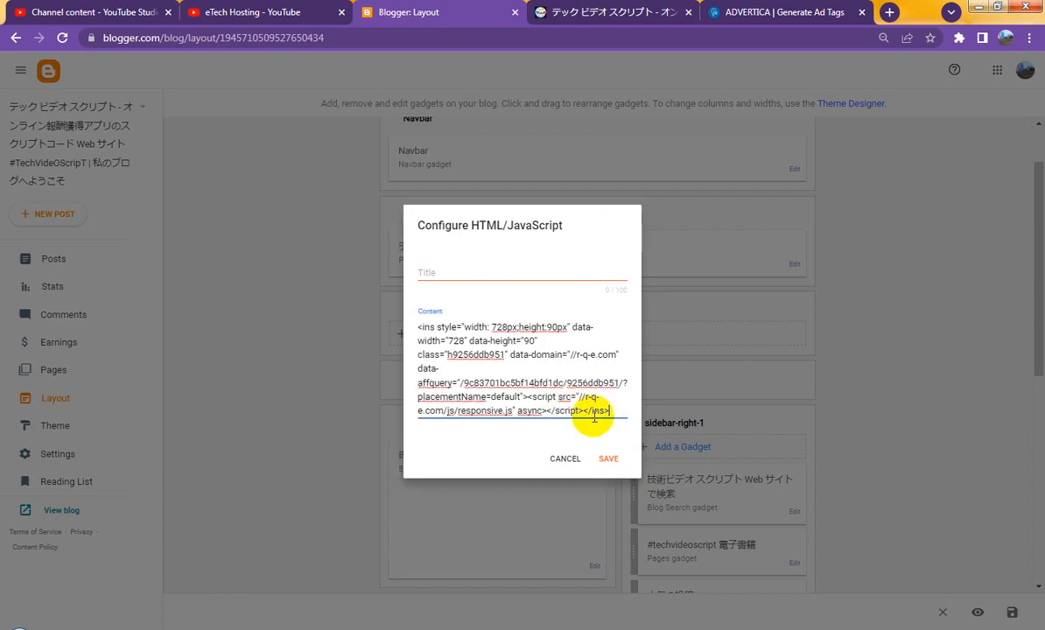
pyautogui.click(613, 456)
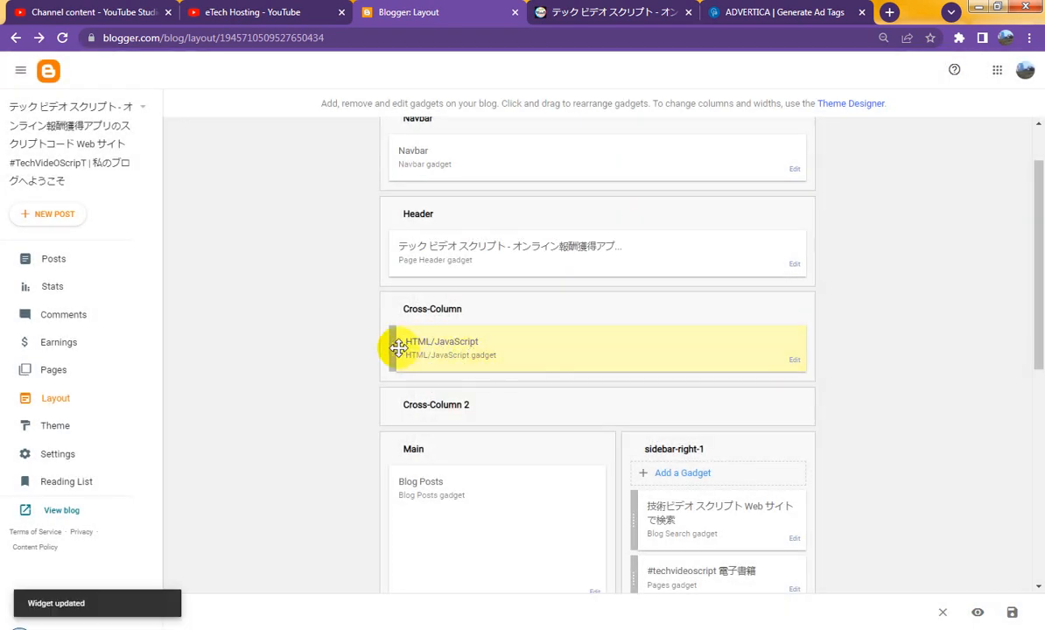
pyautogui.moveTo(397, 350); pyautogui.dragTo(402, 468)
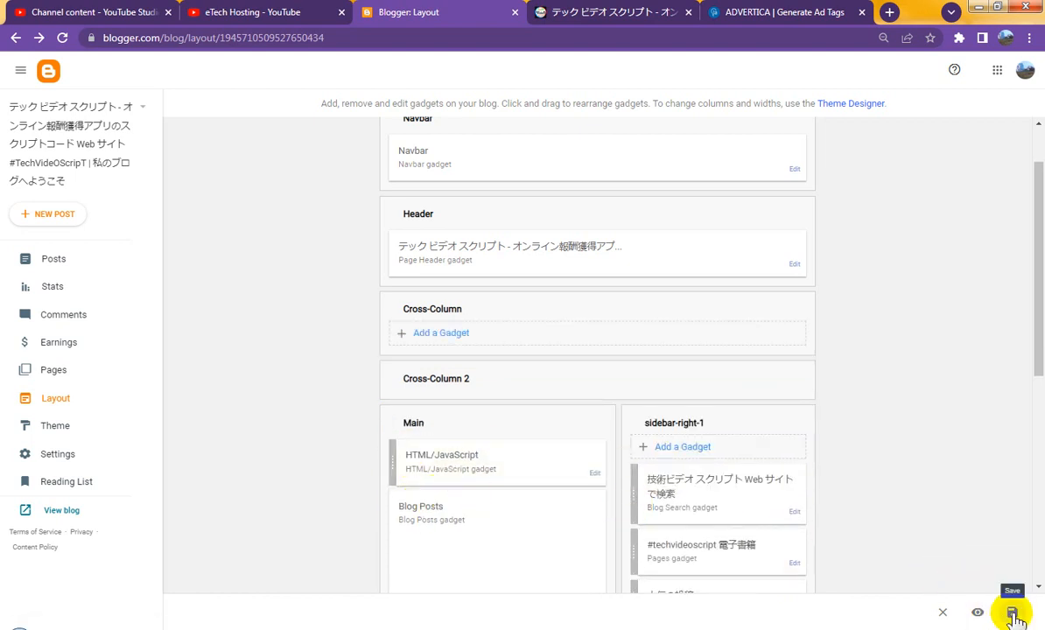
# - Add an HTML/JavaScript gadget with the 728x90 ad code to footer-1 and move it below Blog Posts in Main
pyautogui.click(758, 11)
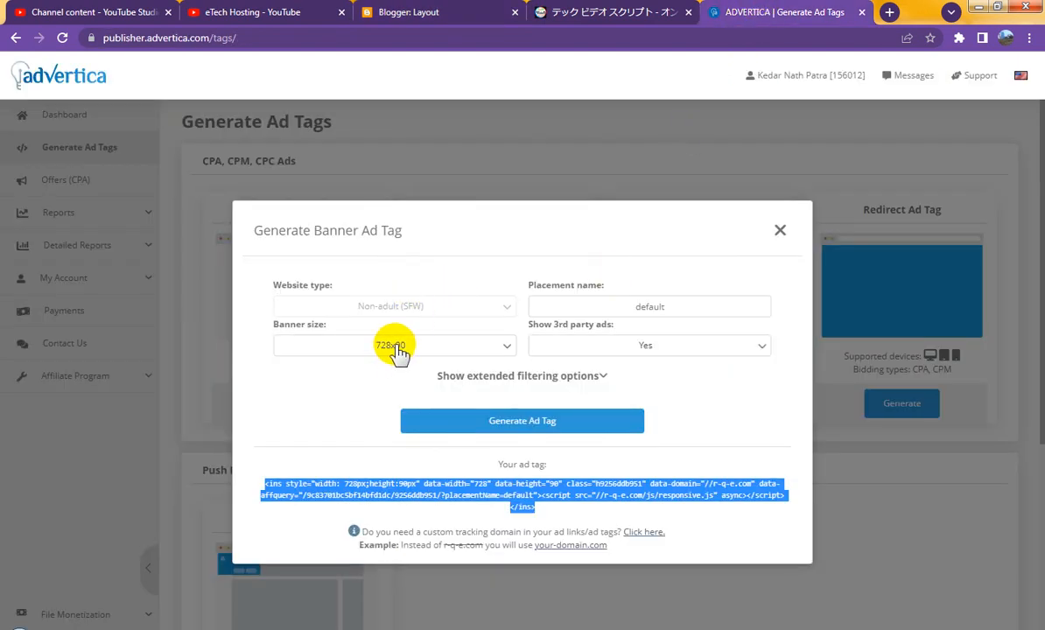
pyautogui.click(453, 12)
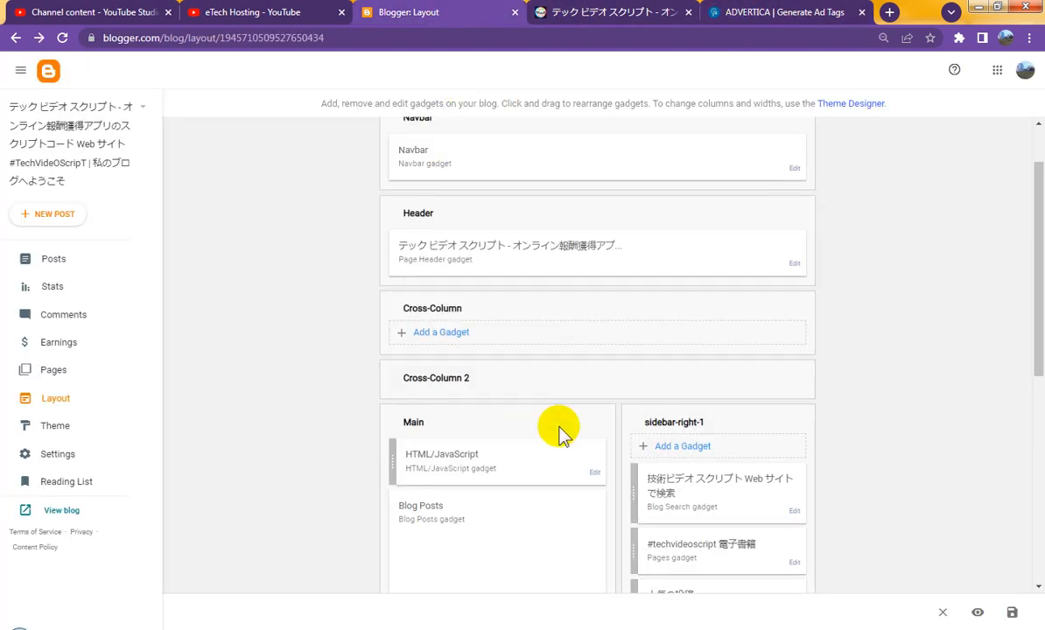
pyautogui.scroll(-5, 565, 424)
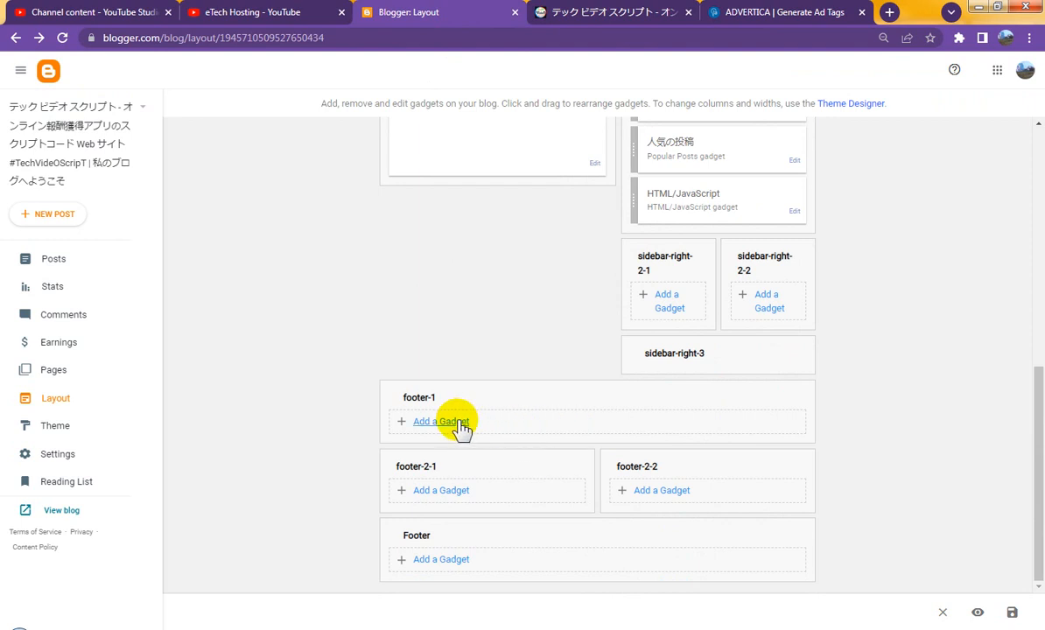
pyautogui.click(456, 423)
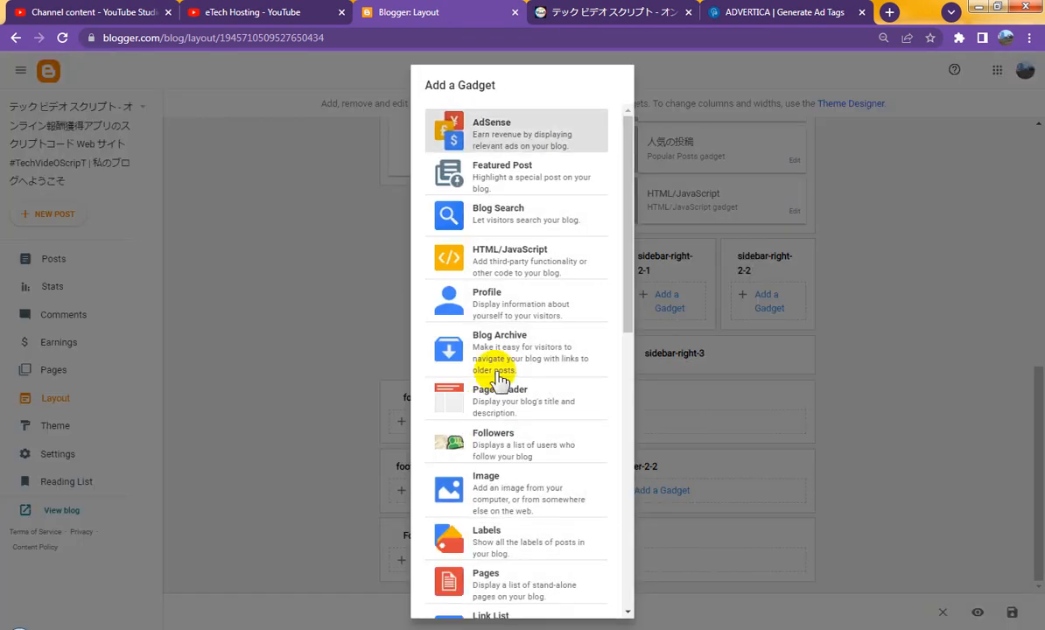
pyautogui.click(497, 263)
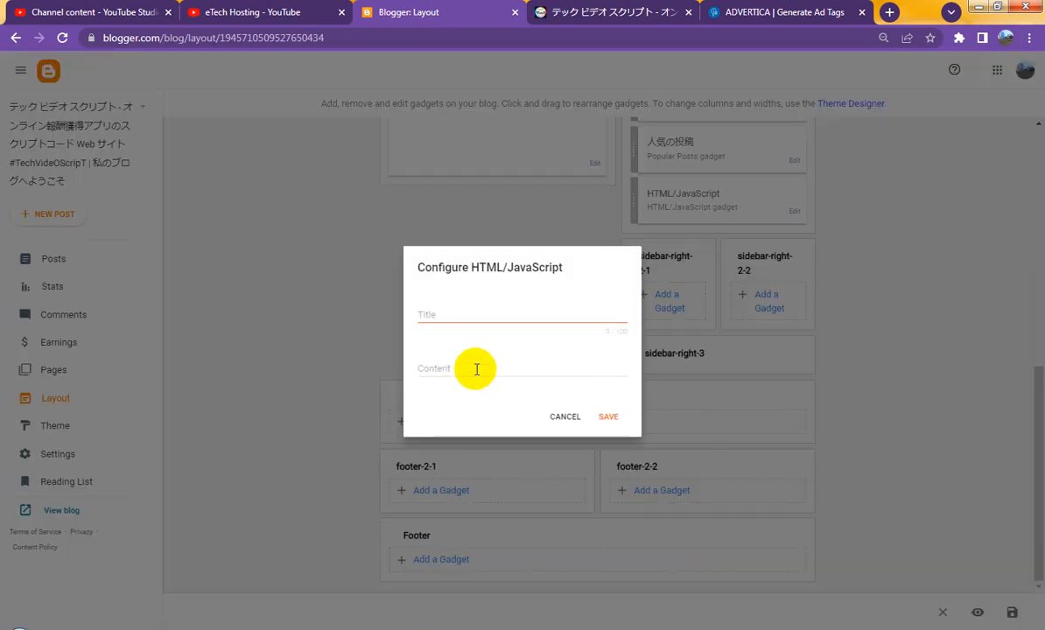
pyautogui.click(474, 367)
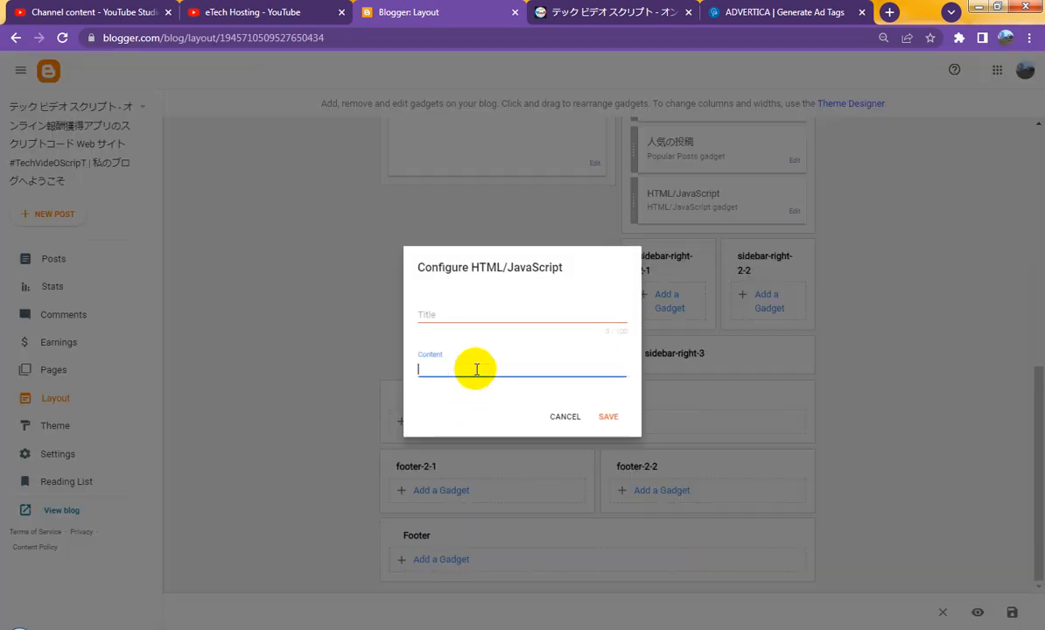
pyautogui.hotkey('ctrl', 'v')
pyautogui.click(604, 460)
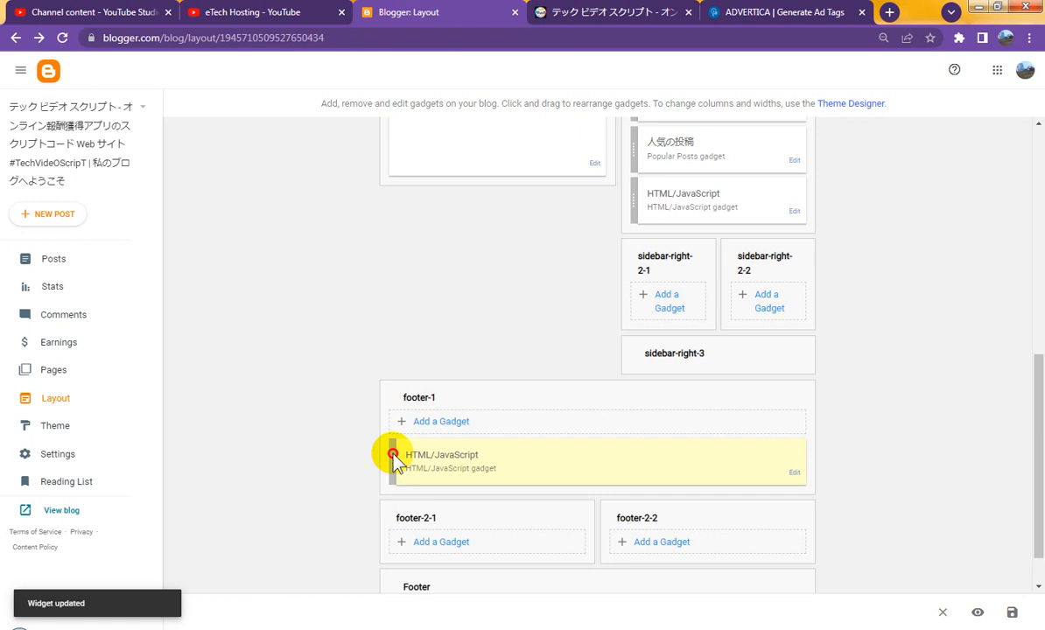
pyautogui.moveTo(394, 457); pyautogui.dragTo(404, 179)
# - Switch to Advertica, generate a banner ad tag with size 160x600 and copy its code
pyautogui.click(730, 13)
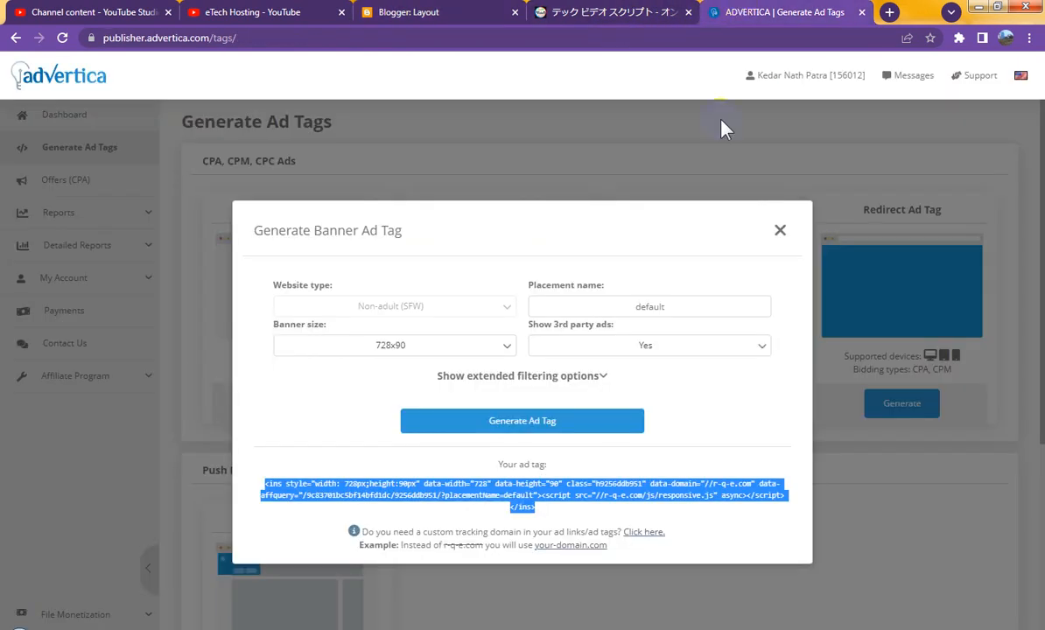
pyautogui.click(378, 354)
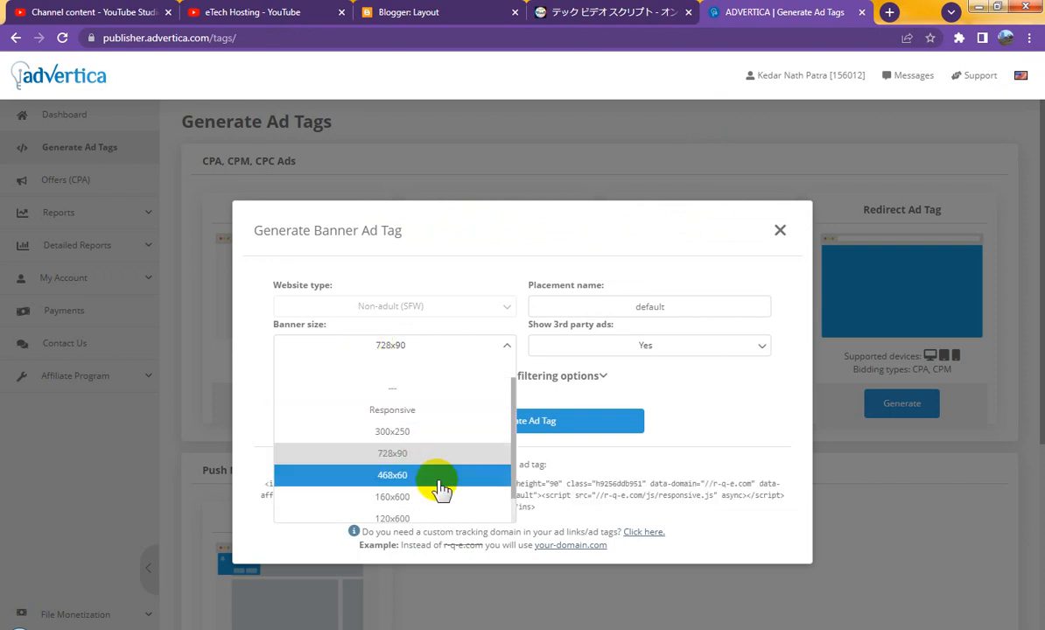
pyautogui.scroll(-1, 440, 487)
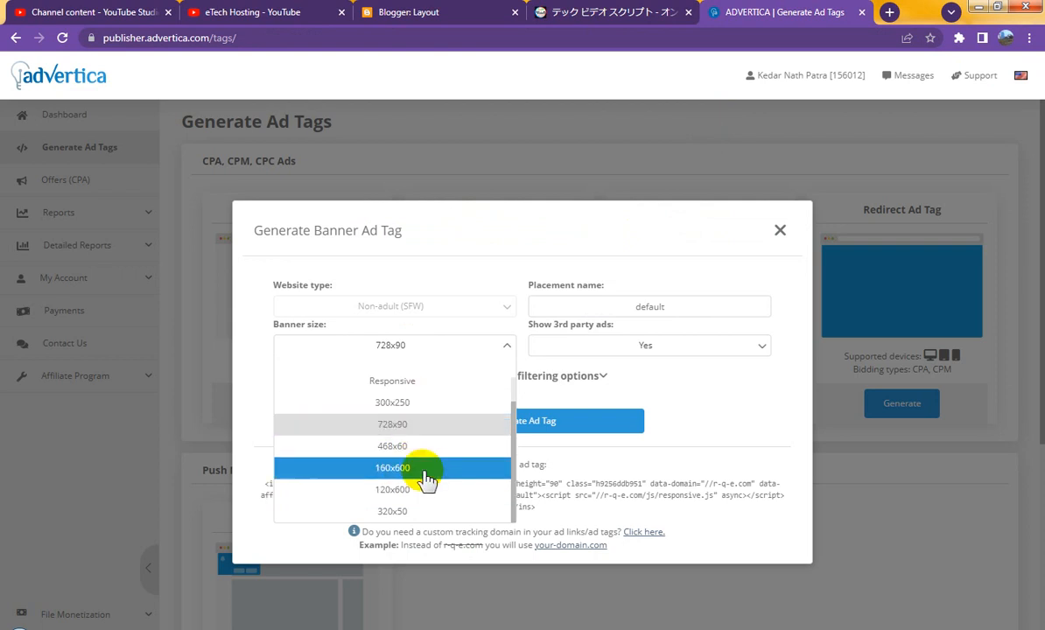
pyautogui.click(425, 473)
pyautogui.click(524, 421)
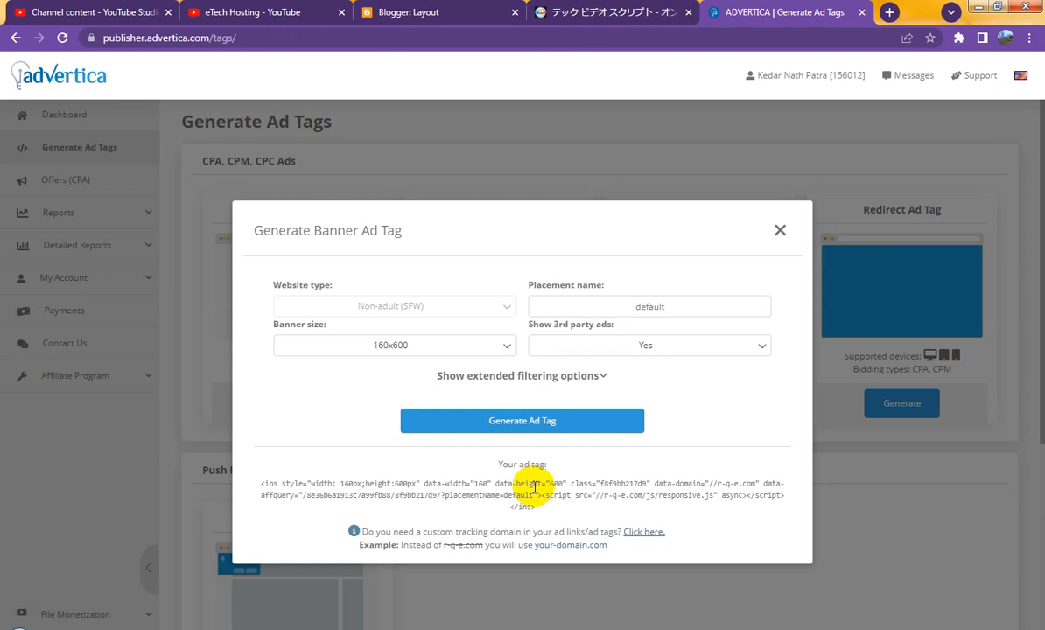
pyautogui.click(532, 486)
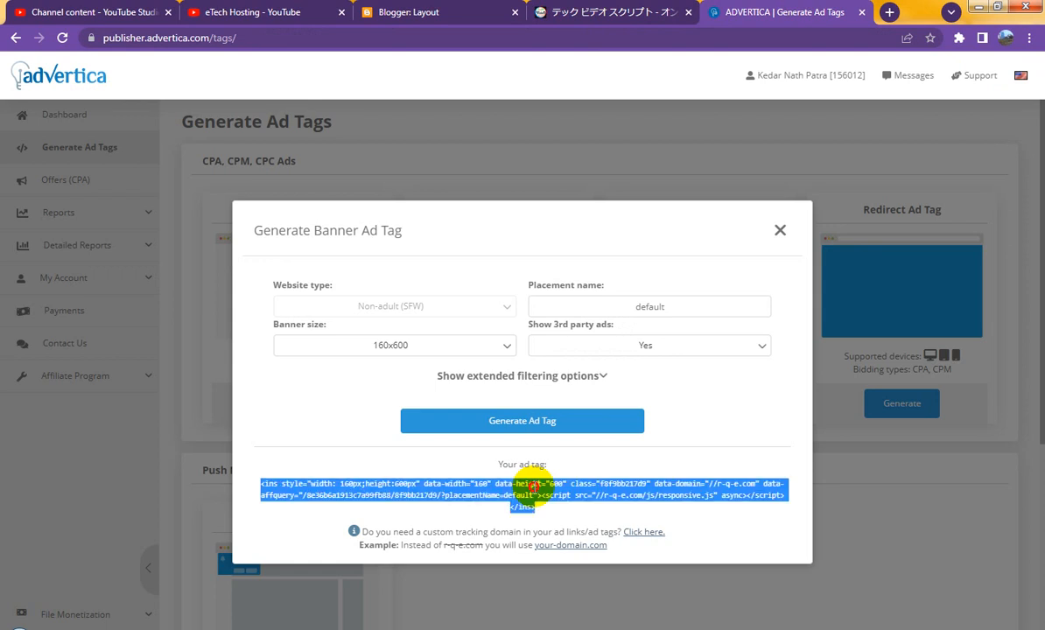
pyautogui.rightClick(551, 488)
pyautogui.click(570, 495)
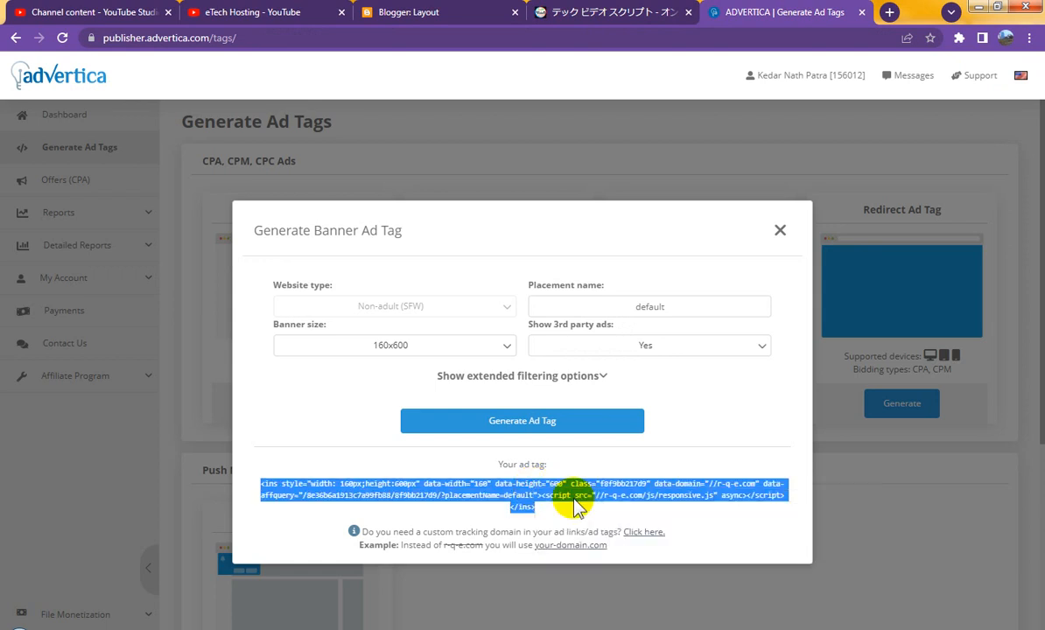
# - In Blogger's layout, add an HTML/JavaScript gadget containing the copied 160x600 ad code to sidebar-right-1 and save the gadget
pyautogui.click(469, 10)
pyautogui.scroll(5, 716, 344)
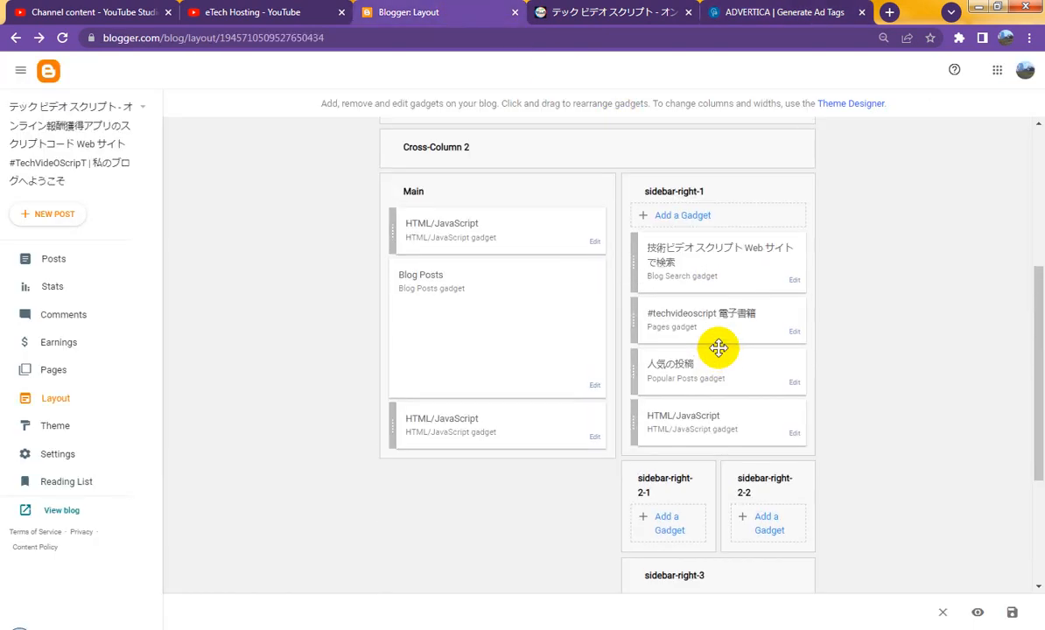
pyautogui.click(685, 357)
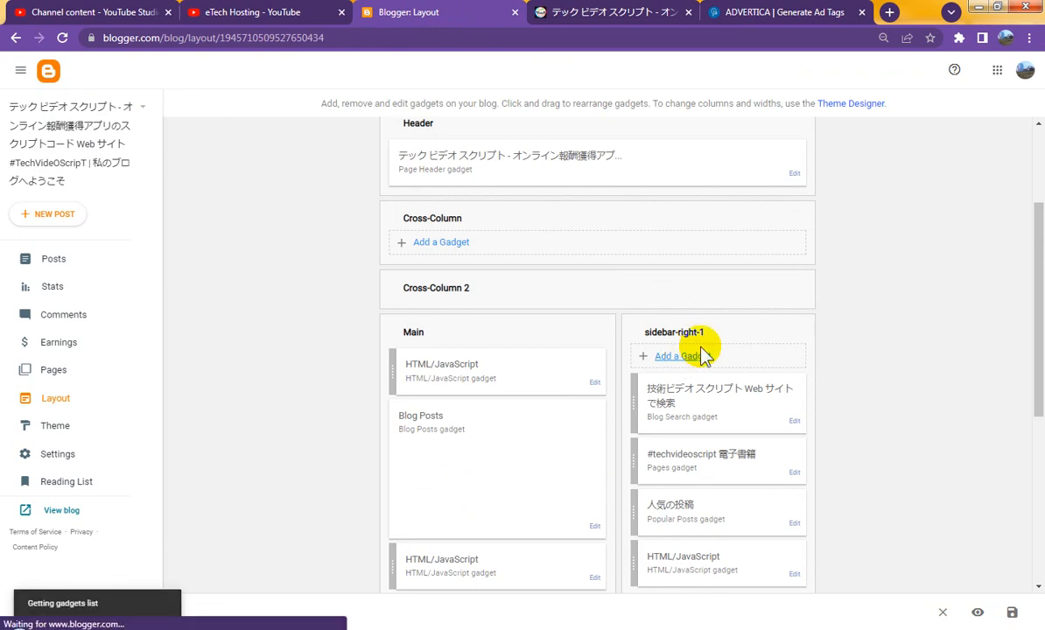
pyautogui.click(532, 261)
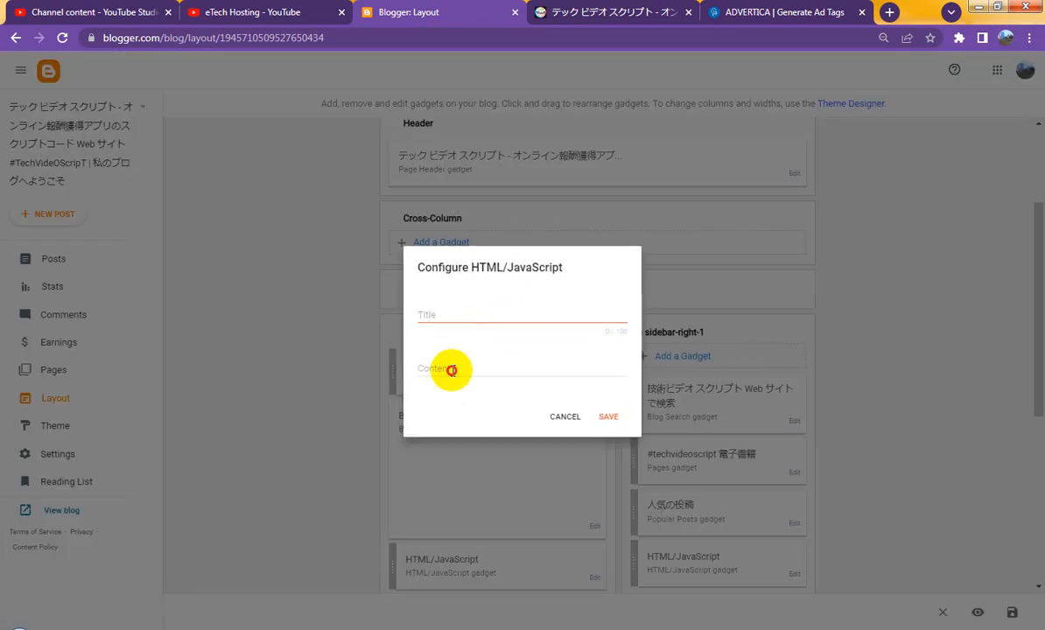
pyautogui.click(451, 370)
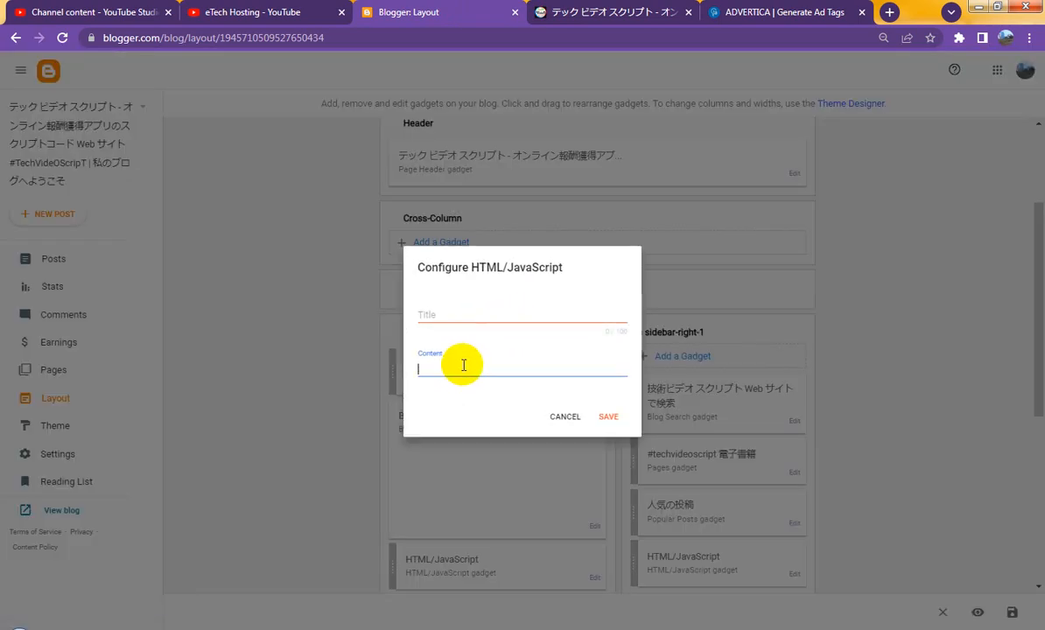
pyautogui.hotkey('ctrl', 'v')
pyautogui.click(627, 448)
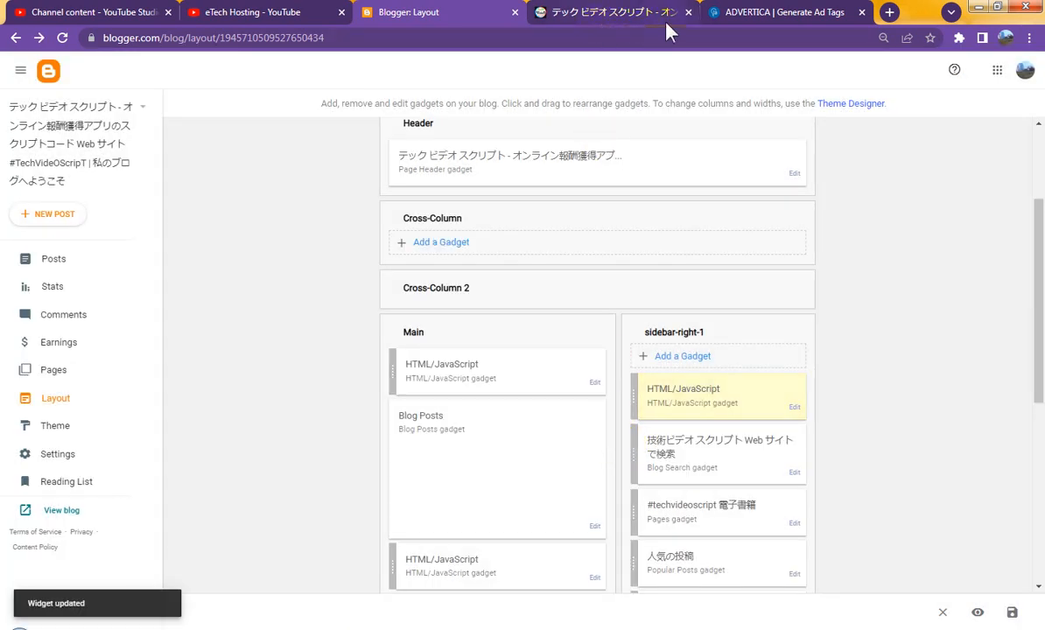
# - Switch to Advertica, generate a banner ad tag with size 300x250 and copy its code
pyautogui.click(744, 13)
pyautogui.click(393, 346)
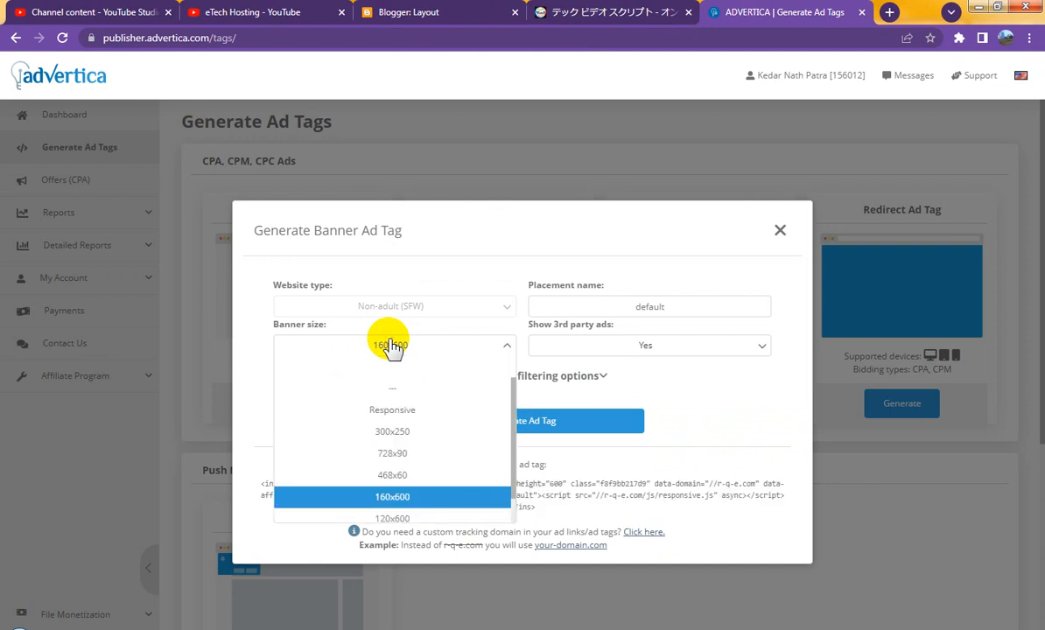
pyautogui.click(410, 432)
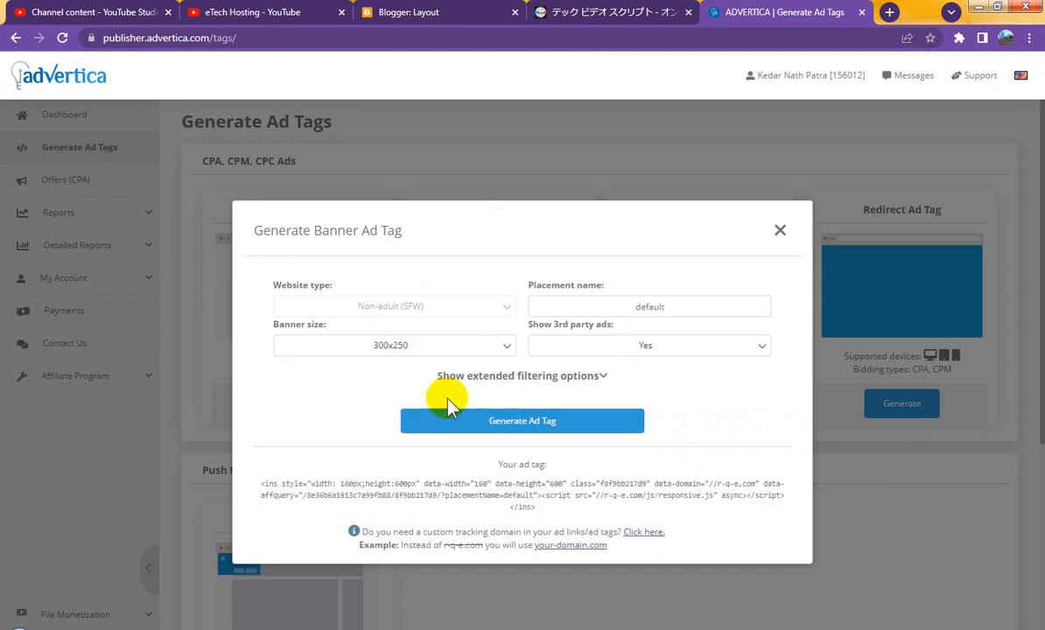
pyautogui.click(536, 429)
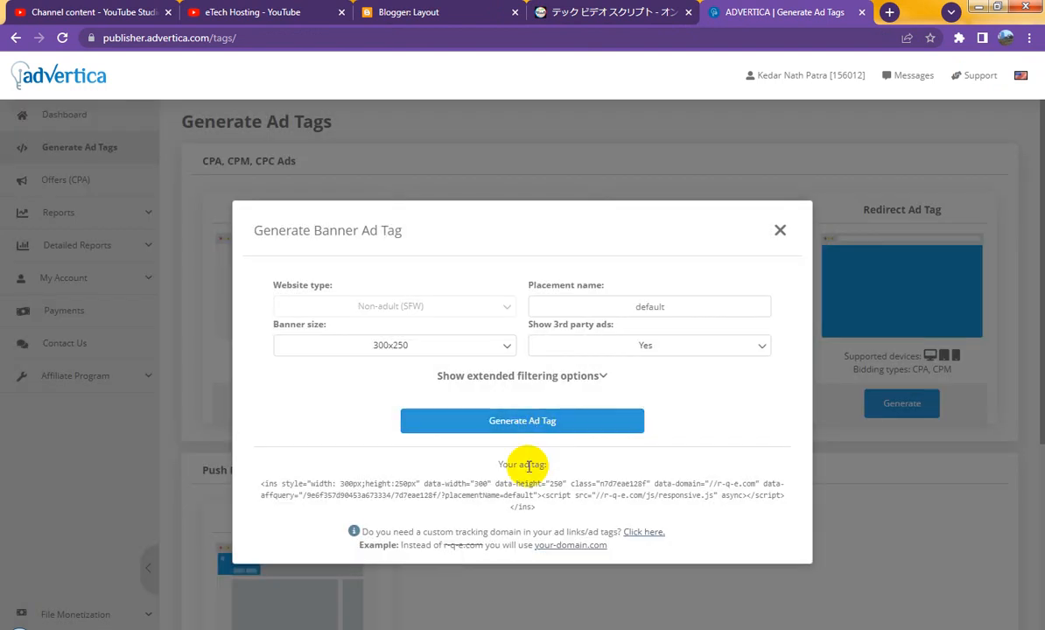
pyautogui.click(523, 485)
pyautogui.rightClick(541, 491)
pyautogui.click(560, 497)
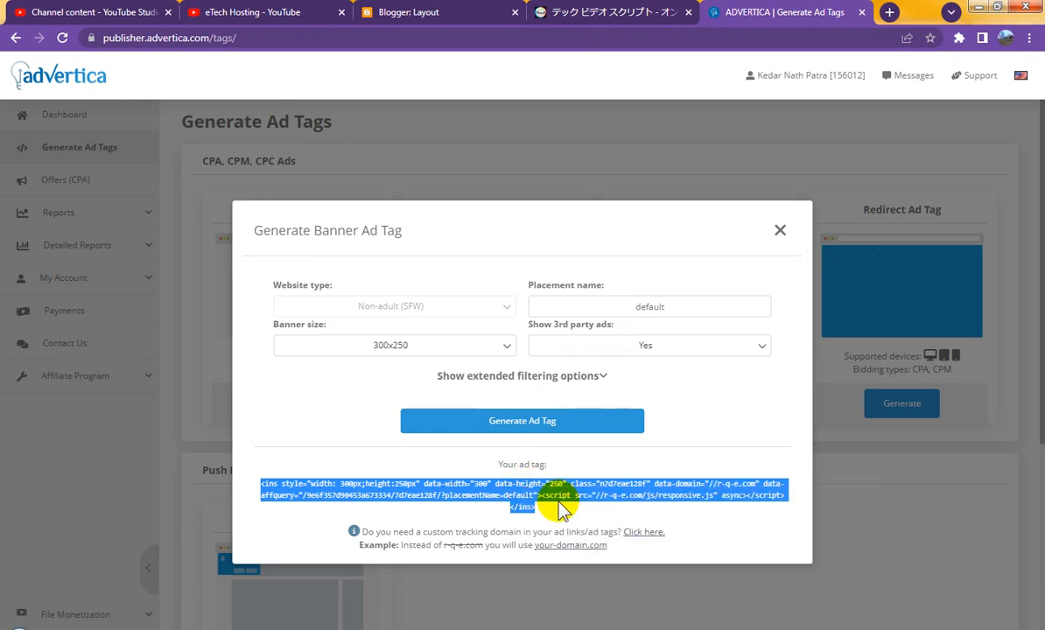
# - In Blogger's layout, add an HTML/JavaScript gadget with the copied 300x250 ad code to sidebar-right-1, and save the layout
pyautogui.click(602, 13)
pyautogui.click(428, 13)
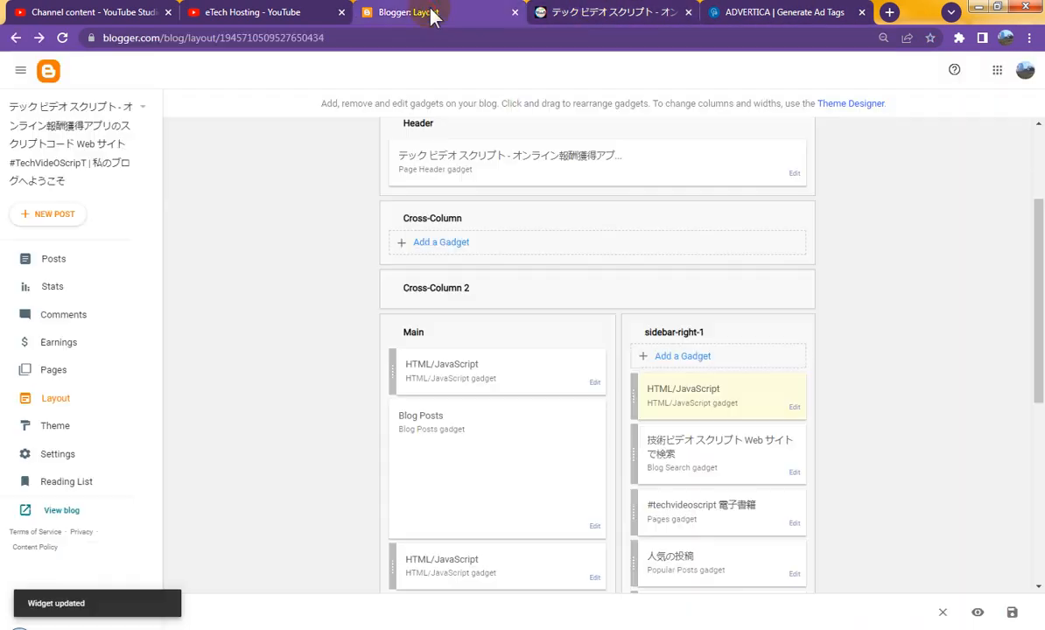
pyautogui.click(703, 360)
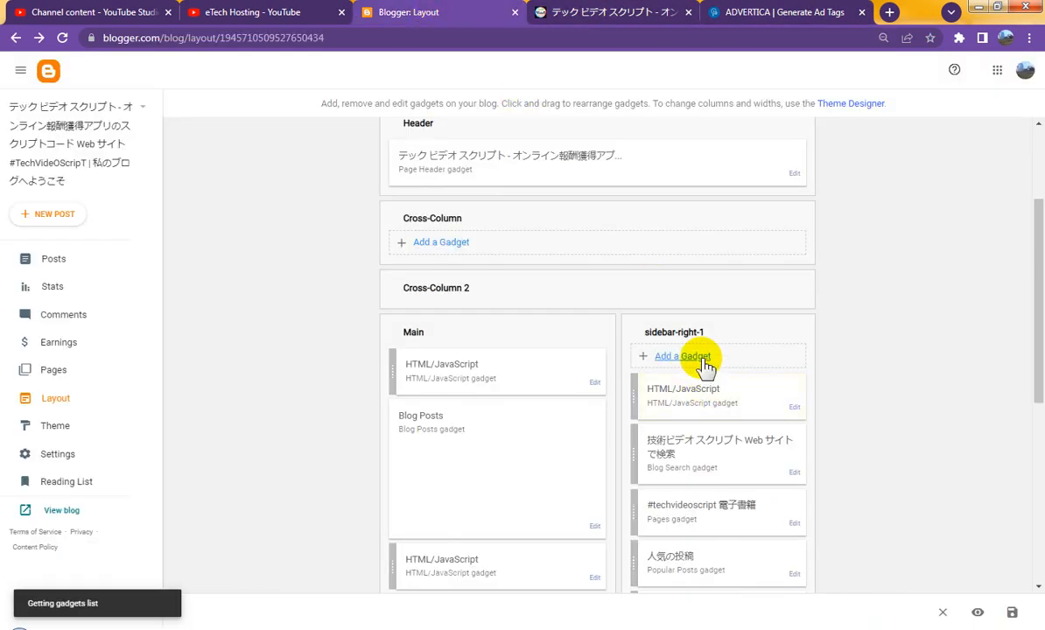
pyautogui.click(530, 256)
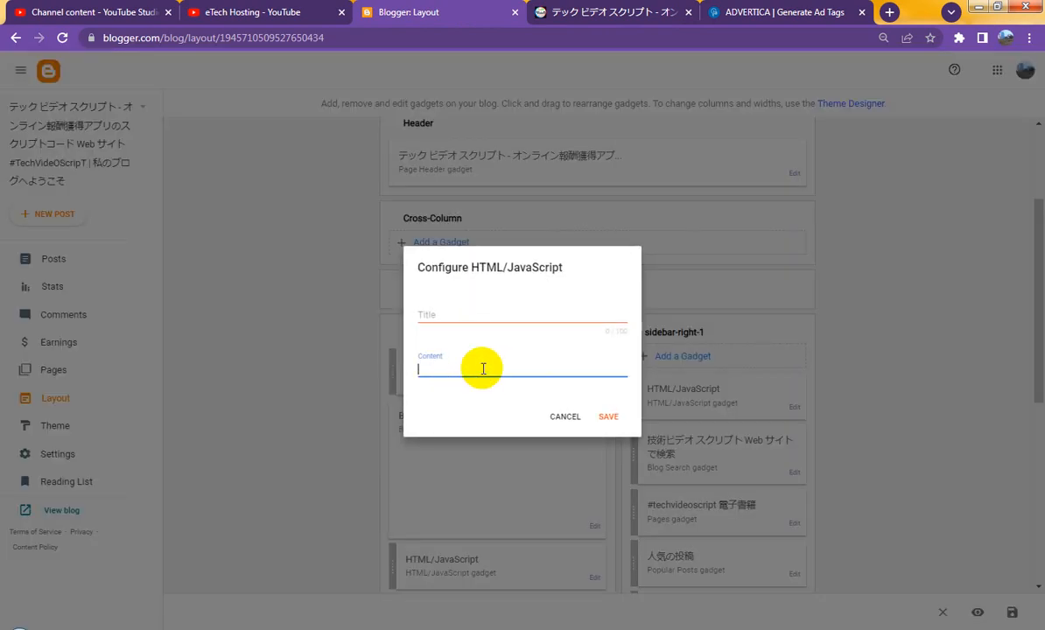
pyautogui.hotkey('ctrl', 'v')
pyautogui.click(607, 464)
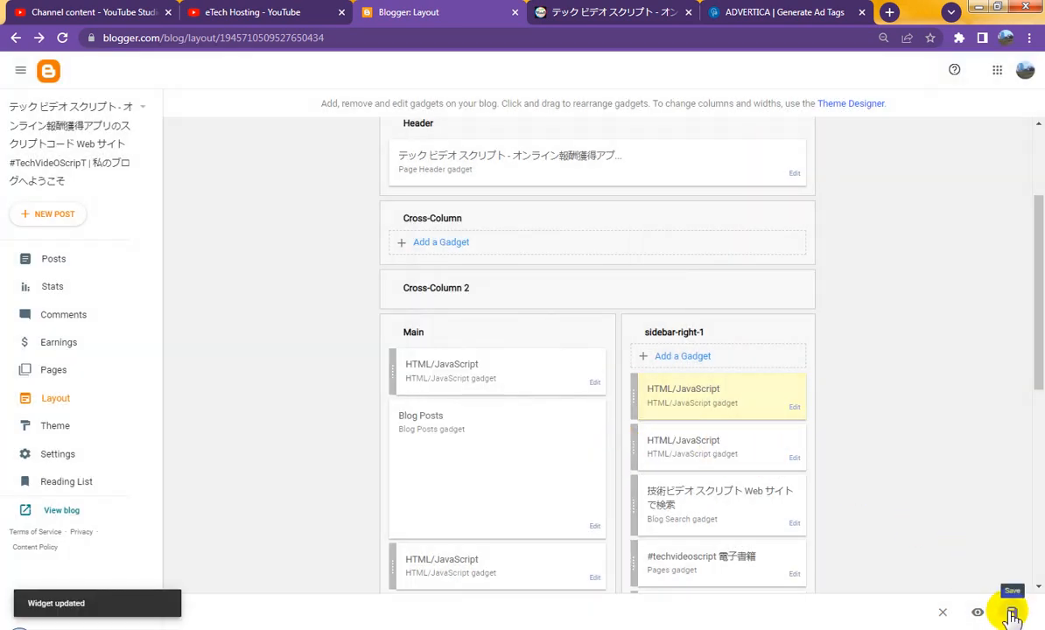
pyautogui.click(1013, 615)
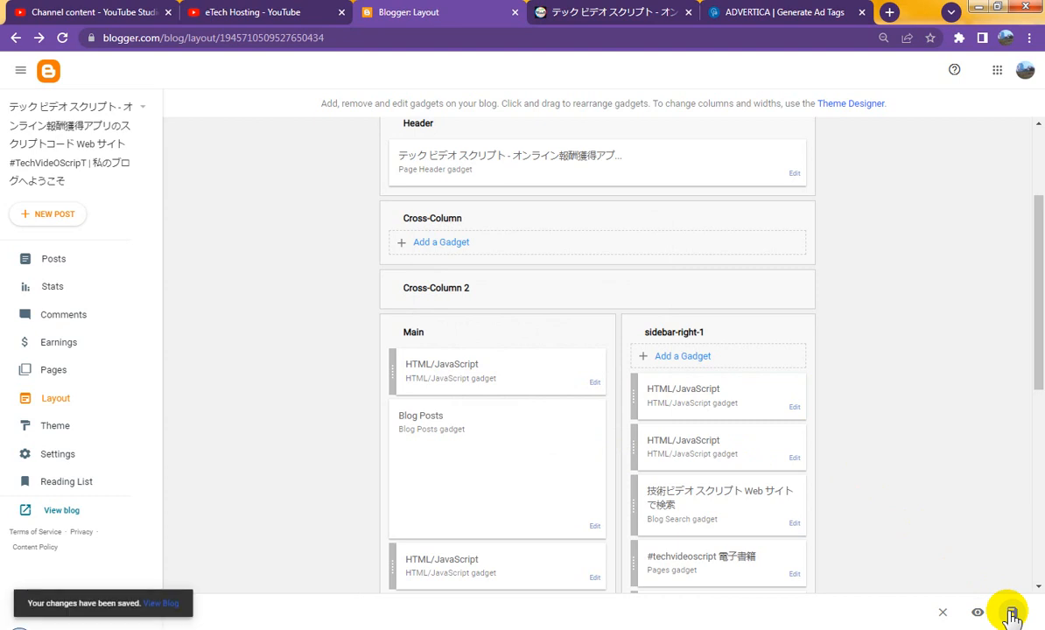
# - Reload the live blog page and examine the ad placements around the posts and in the sidebar
pyautogui.click(556, 14)
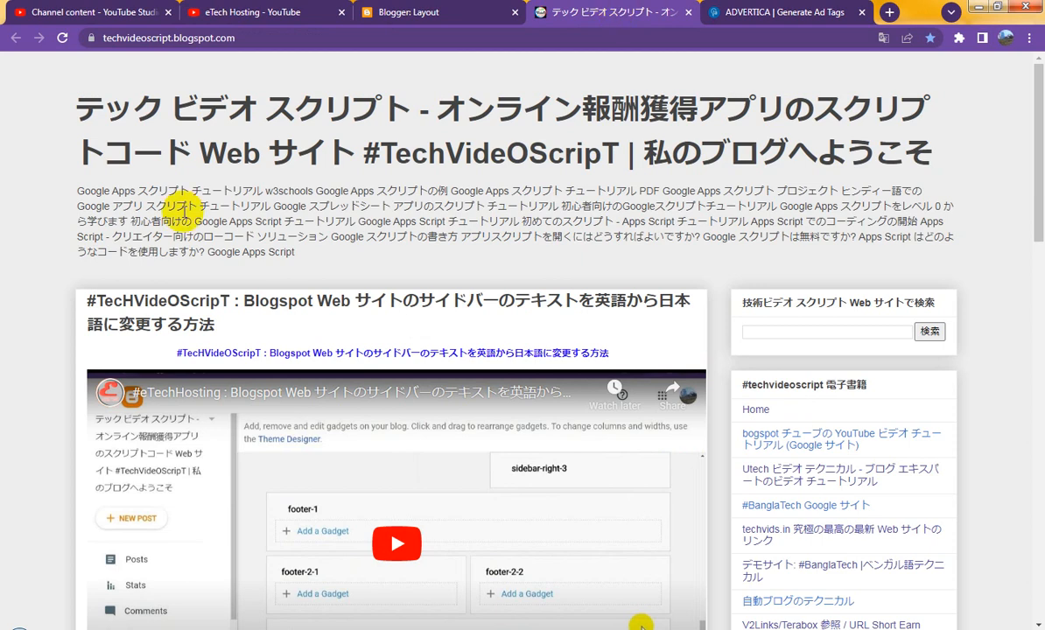
pyautogui.click(63, 38)
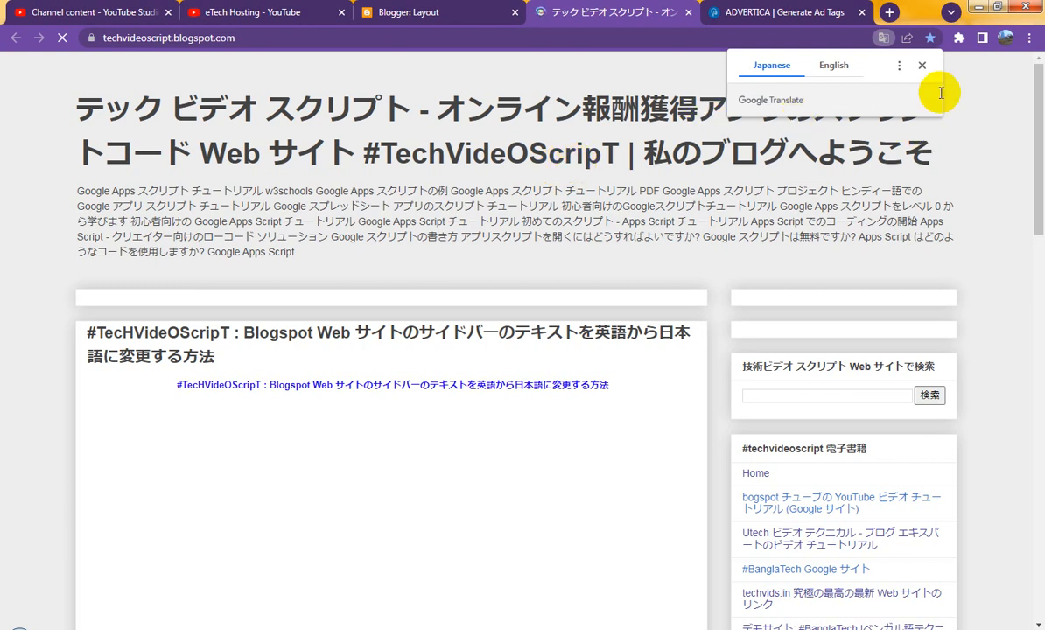
pyautogui.click(922, 66)
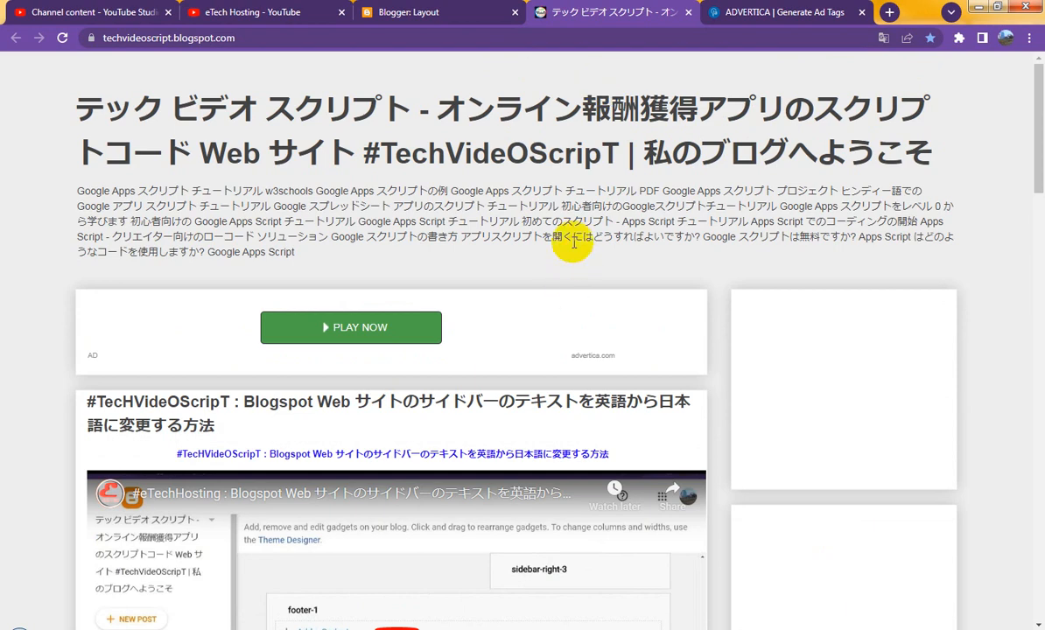
pyautogui.scroll(-4, 573, 243)
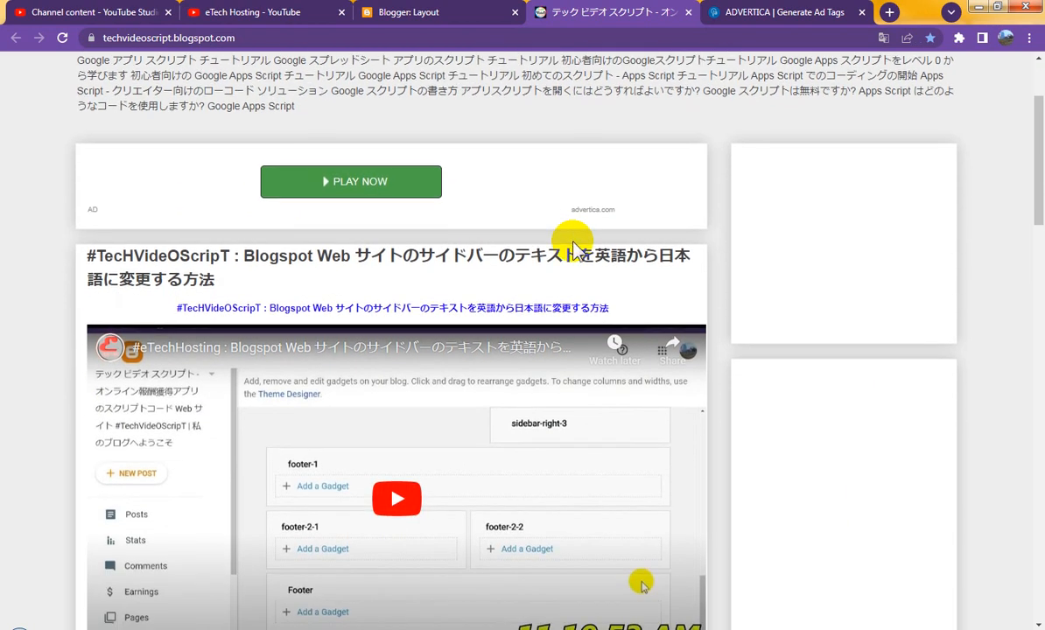
pyautogui.scroll(-12, 577, 250)
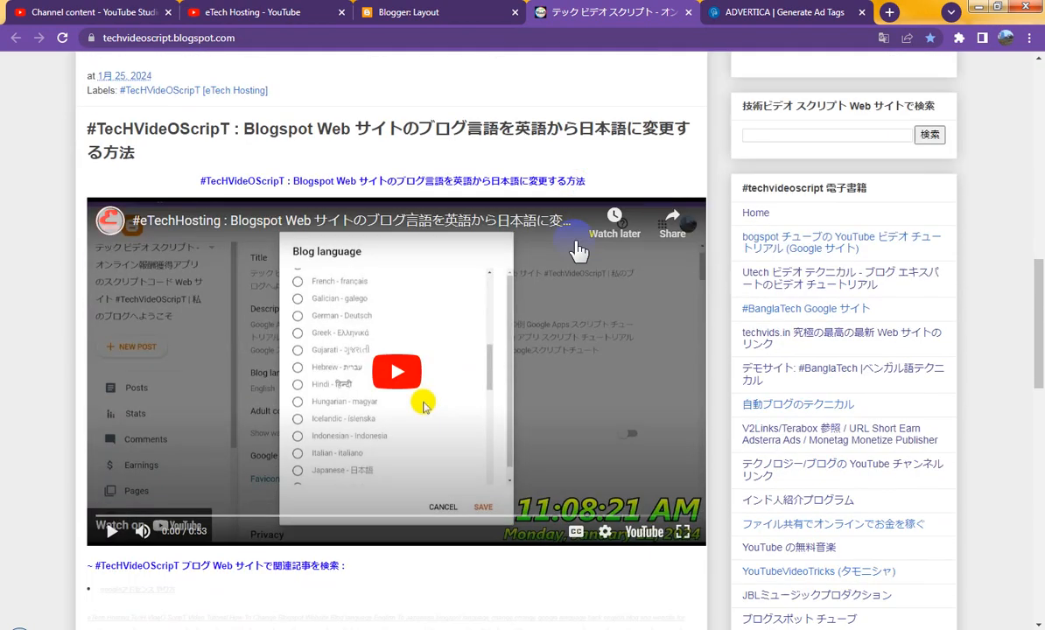
pyautogui.scroll(-10, 578, 249)
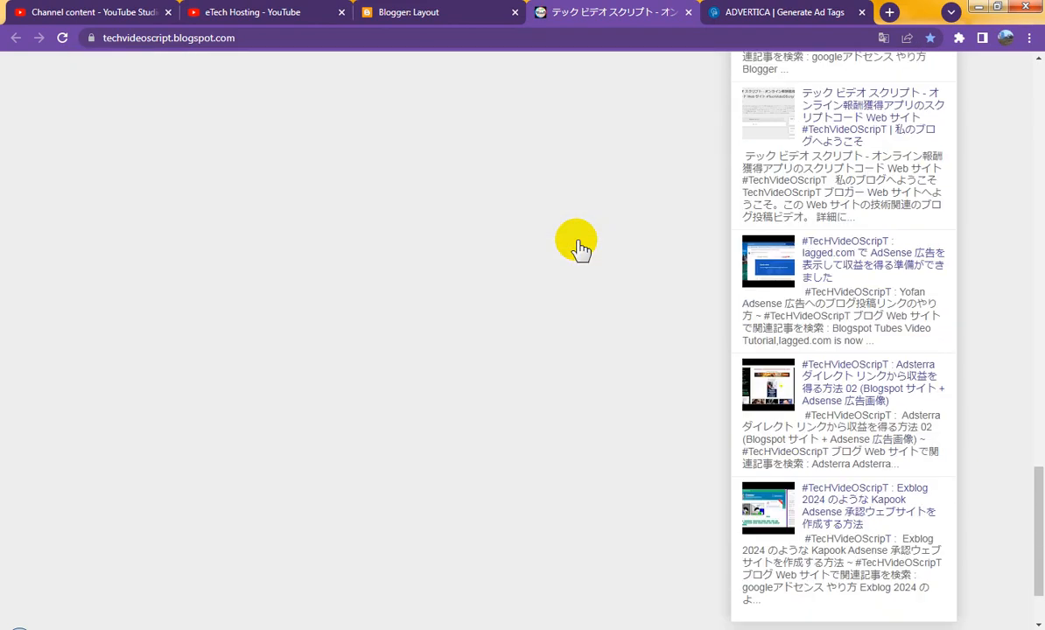
pyautogui.scroll(7, 577, 249)
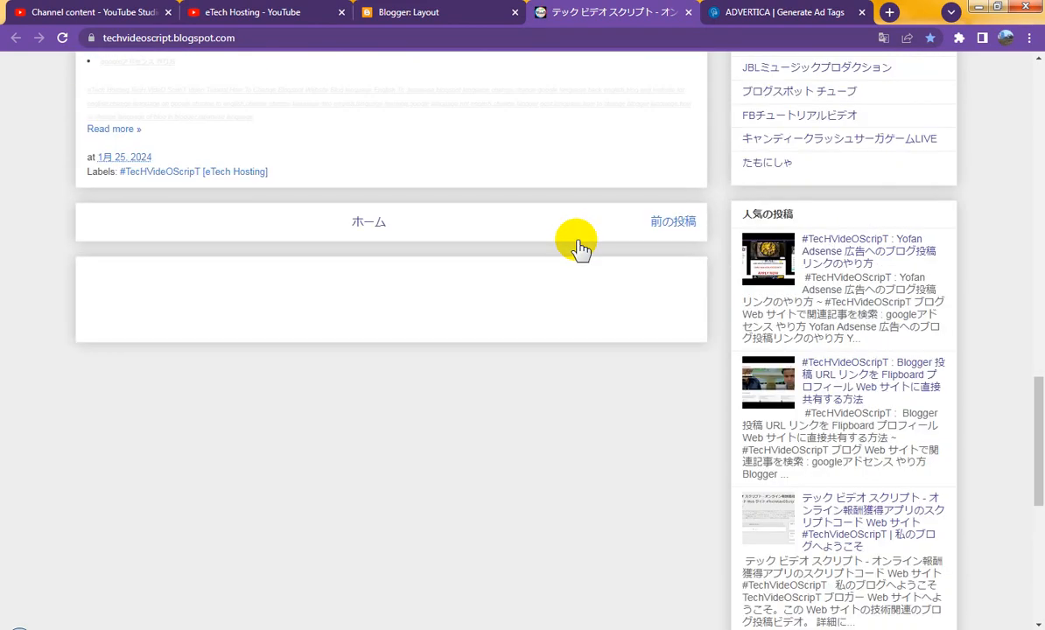
pyautogui.scroll(7, 578, 249)
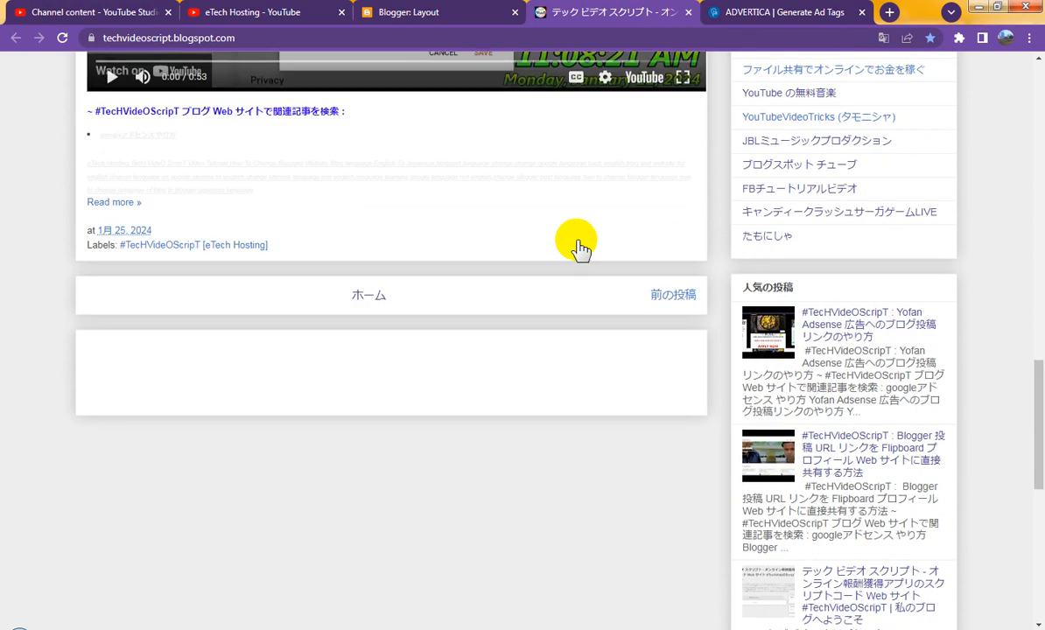
pyautogui.scroll(12, 580, 249)
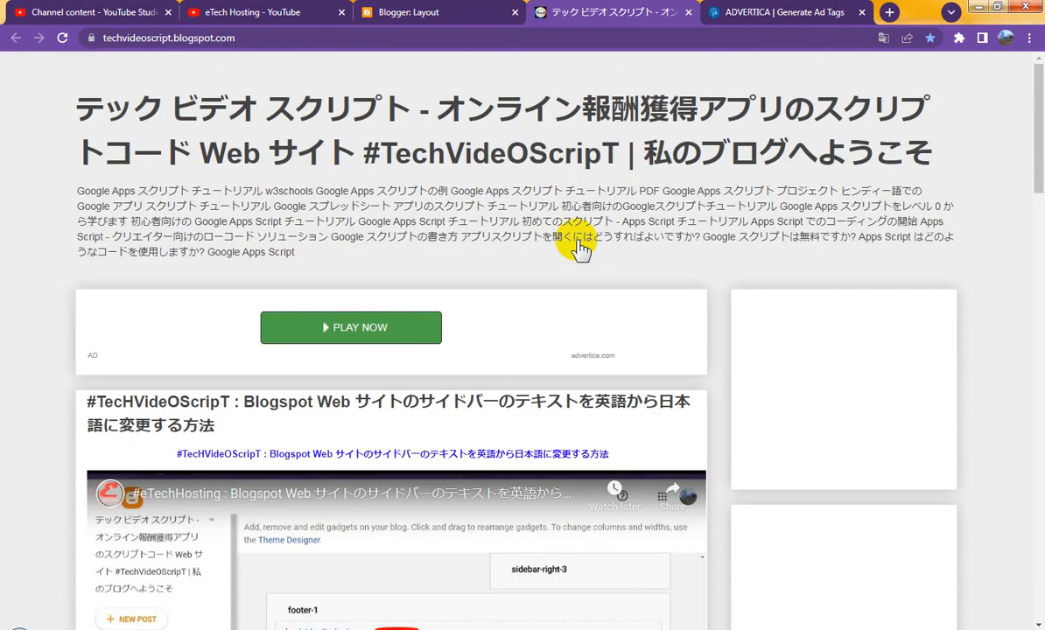
# - In Blogger's layout, set the Blog Posts gadget's number of posts on the main page to 3, and save the layout
pyautogui.click(402, 11)
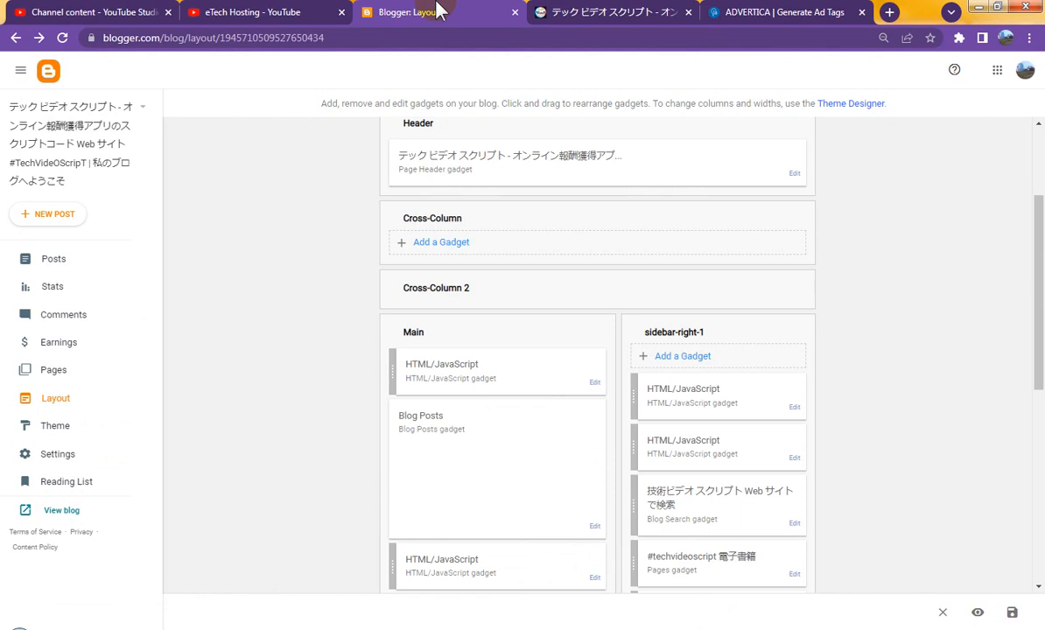
pyautogui.click(594, 529)
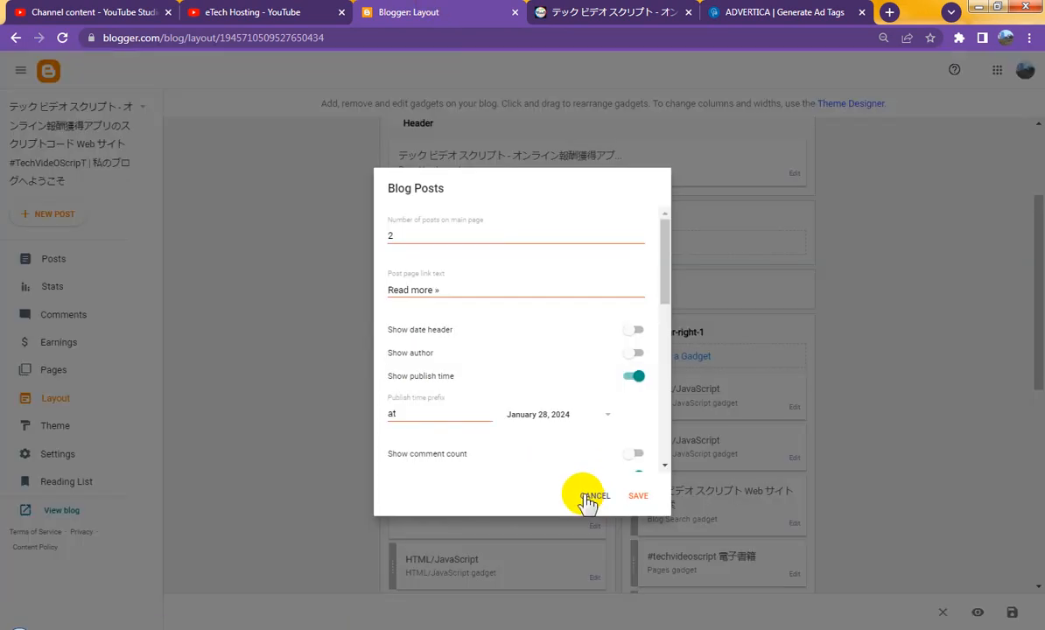
pyautogui.click(420, 235)
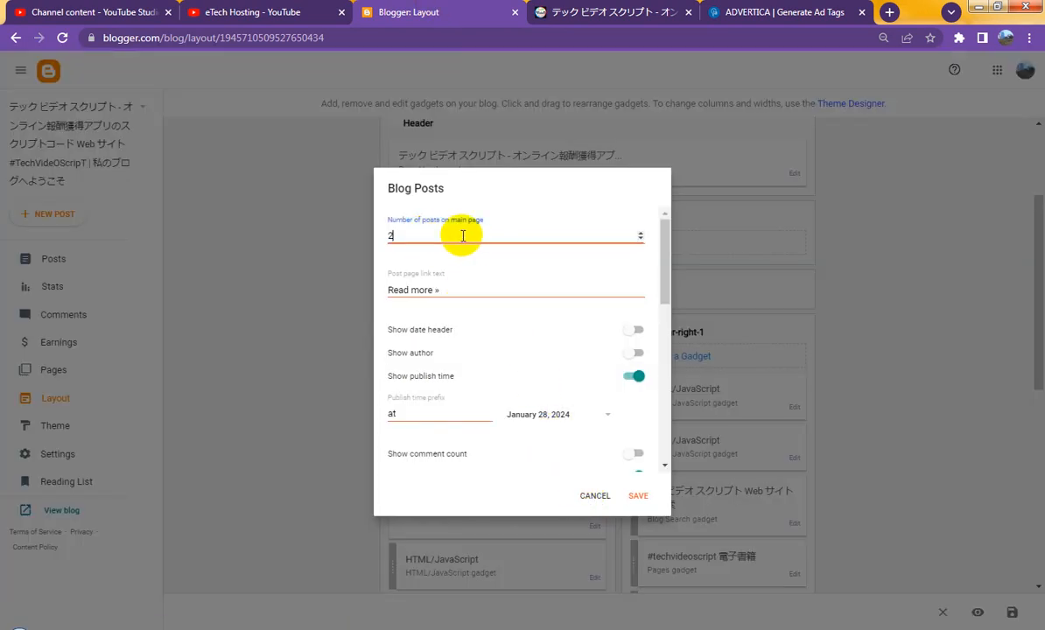
pyautogui.click(638, 495)
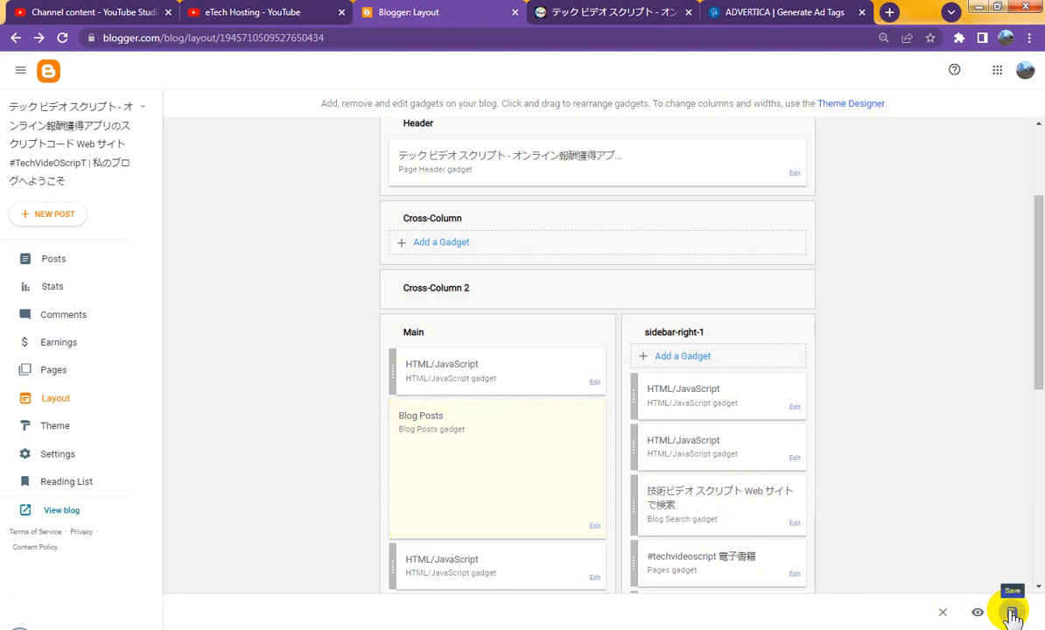
pyautogui.click(1012, 615)
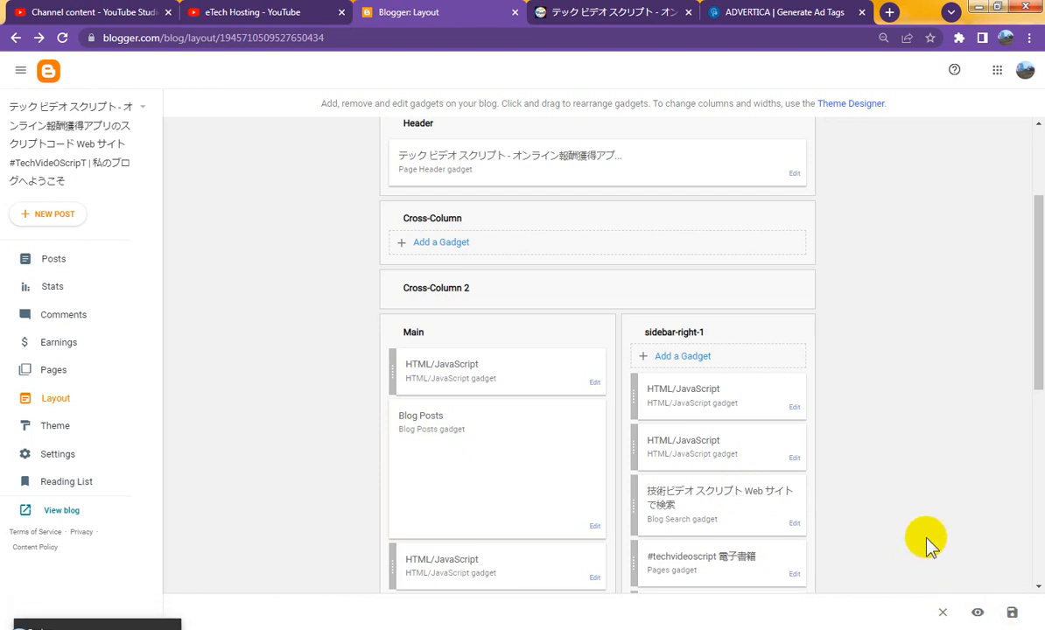
# - Reload the live blog and check the posts on the main page and the ads above, below and beside them
pyautogui.click(571, 13)
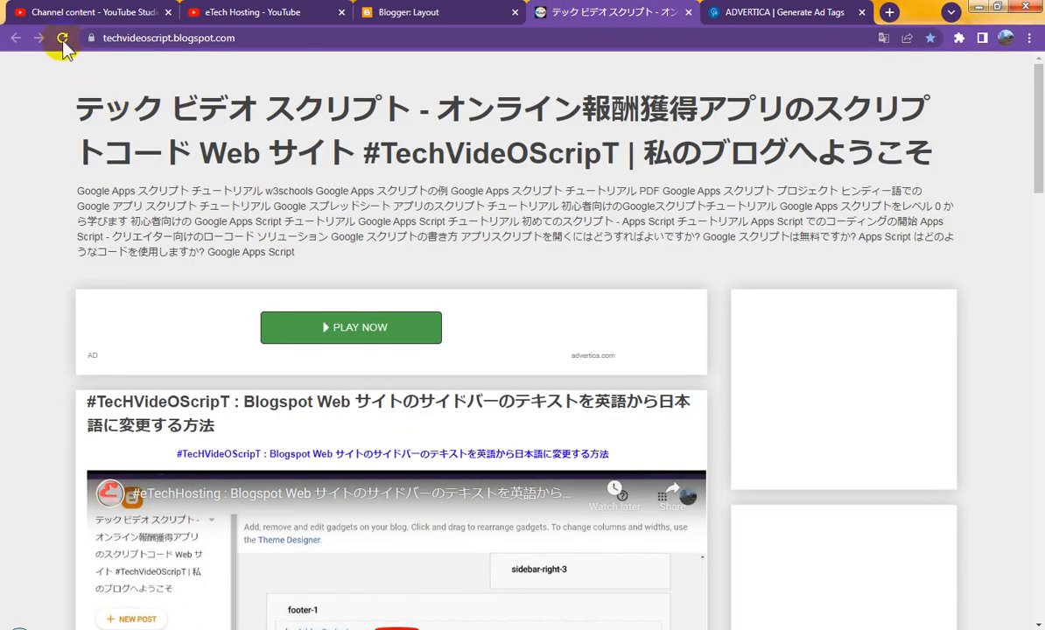
pyautogui.click(63, 38)
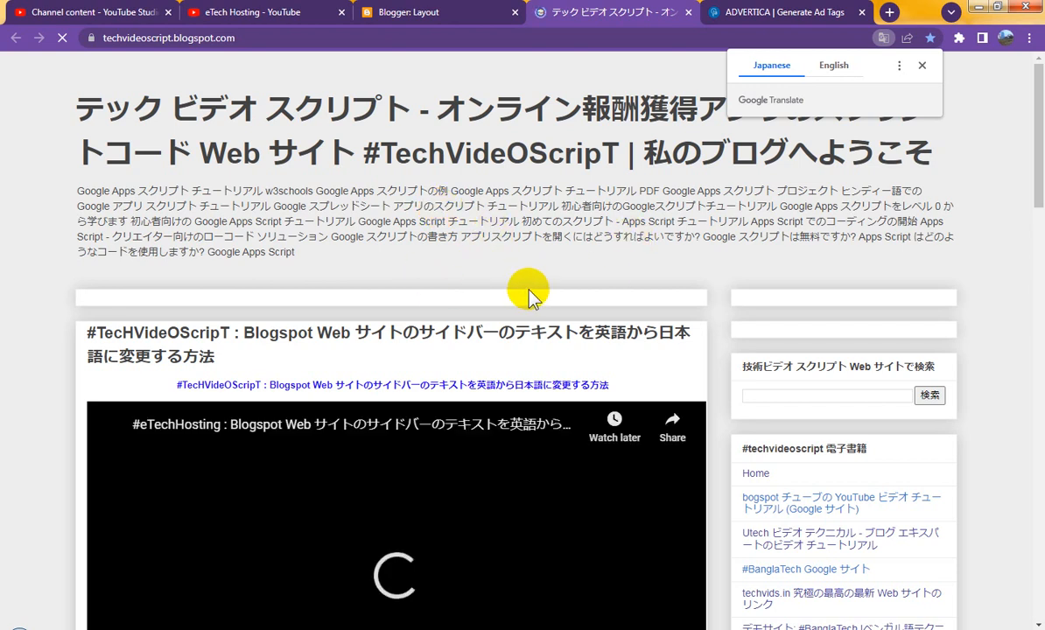
pyautogui.click(921, 64)
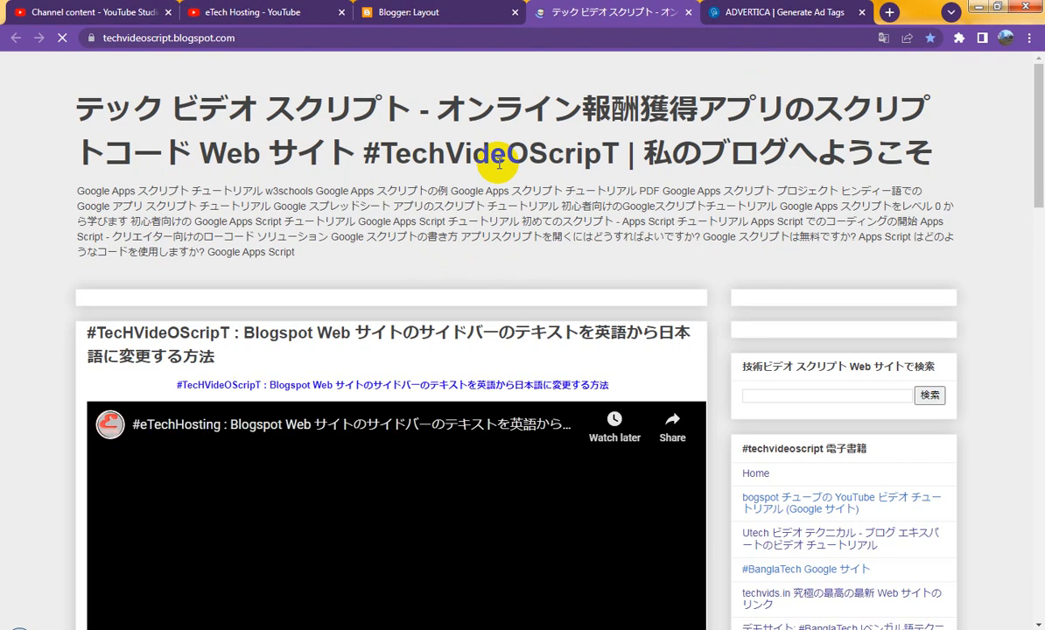
pyautogui.scroll(-1, 507, 179)
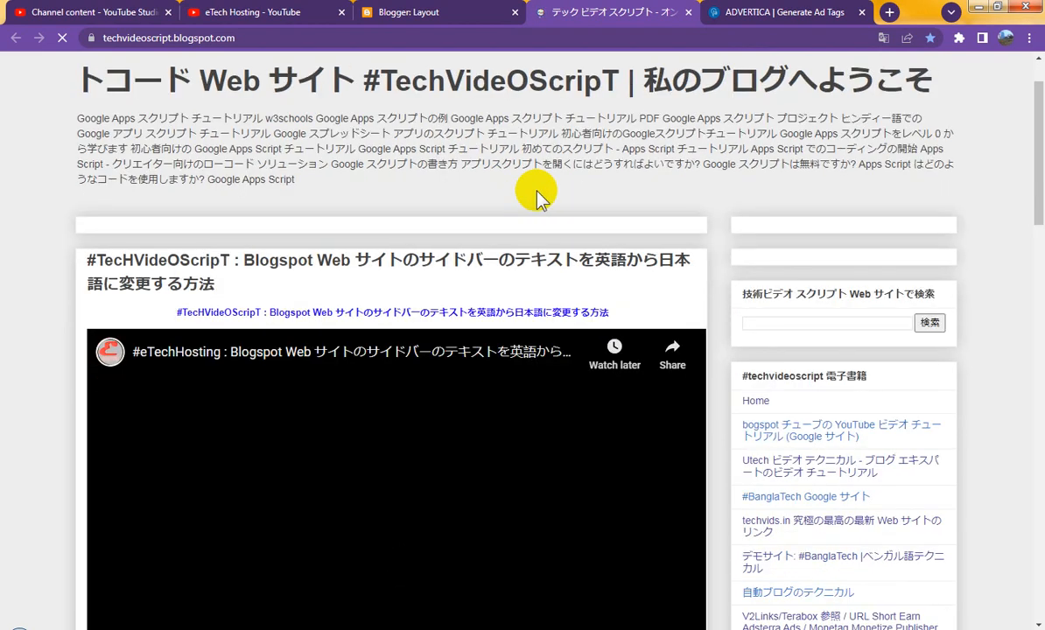
pyautogui.scroll(-2, 535, 196)
pyautogui.scroll(-5, 536, 287)
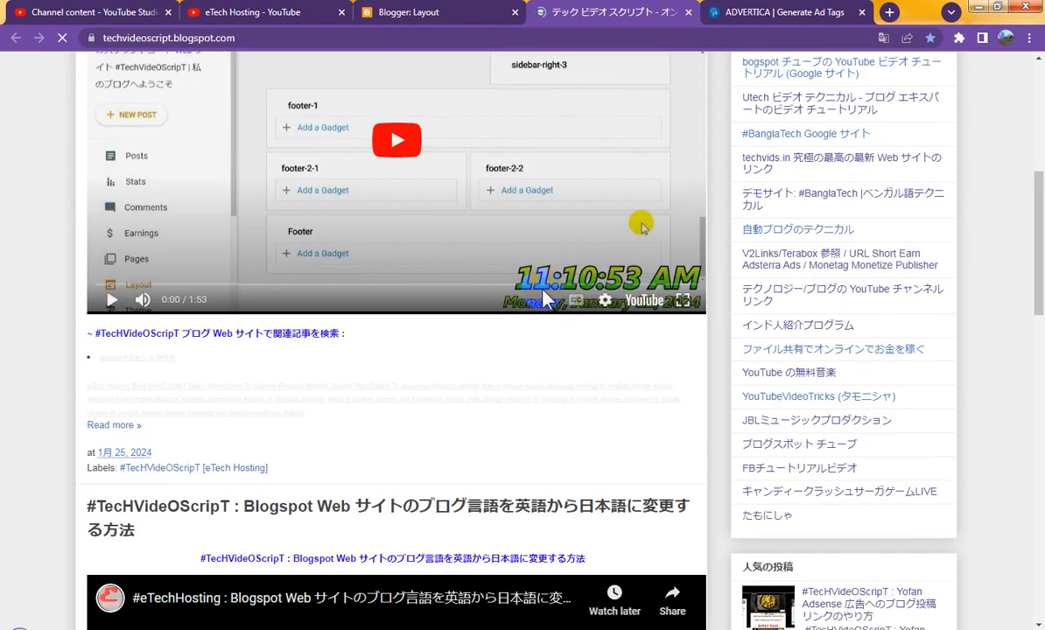
pyautogui.scroll(-5, 543, 296)
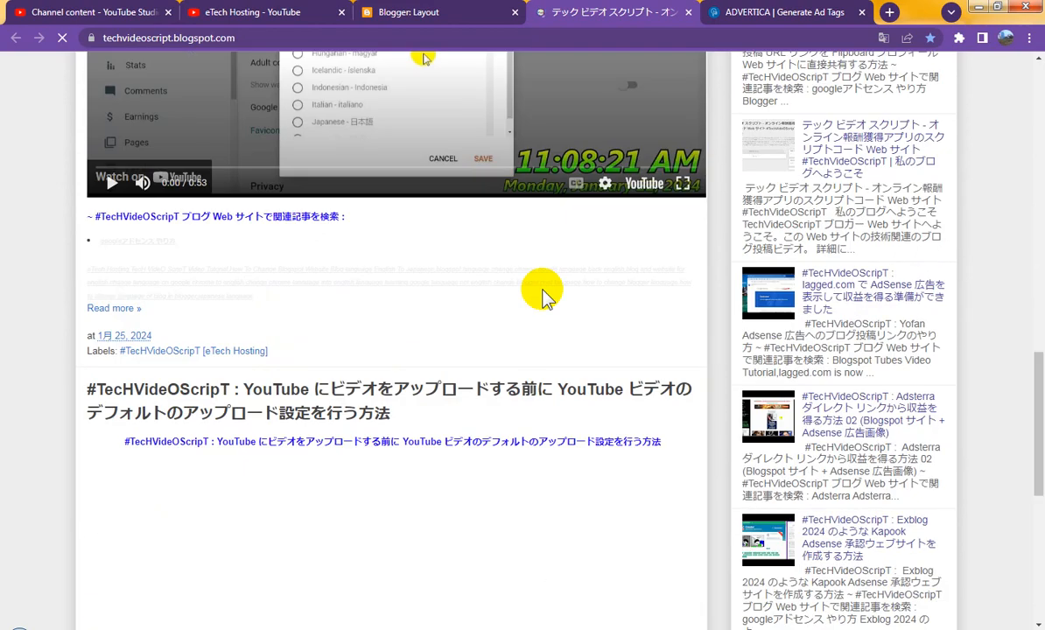
pyautogui.scroll(-7, 542, 296)
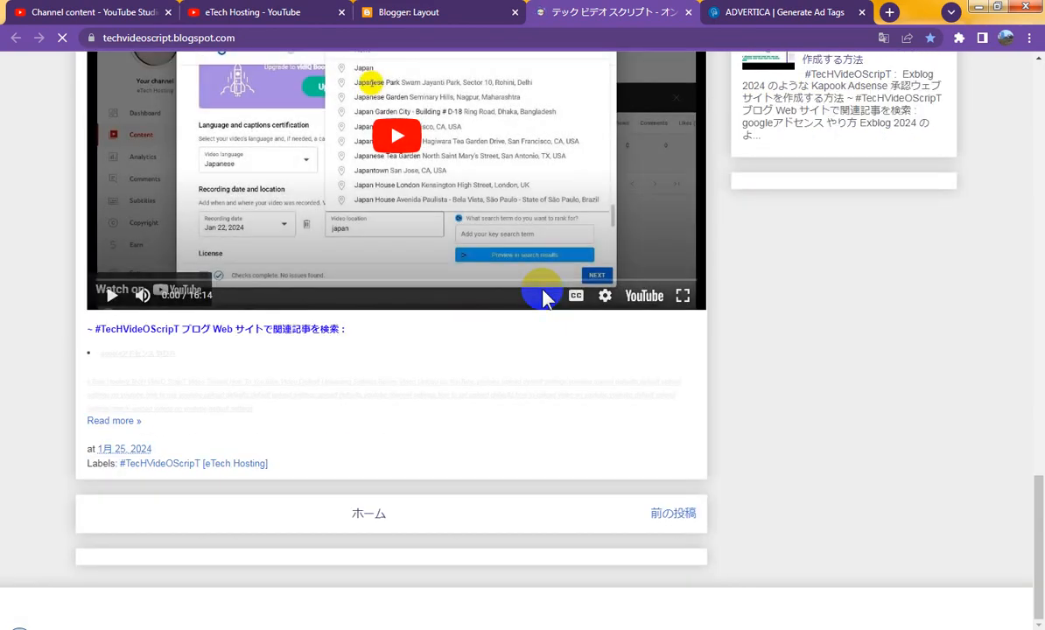
pyautogui.scroll(-3, 542, 297)
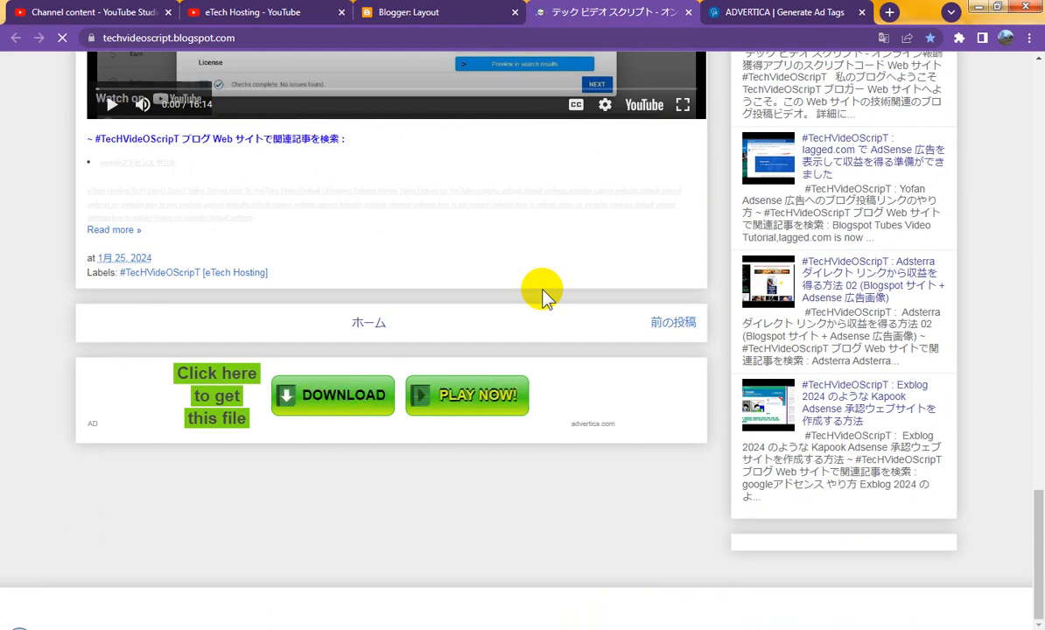
pyautogui.scroll(2, 583, 329)
pyautogui.scroll(7, 583, 331)
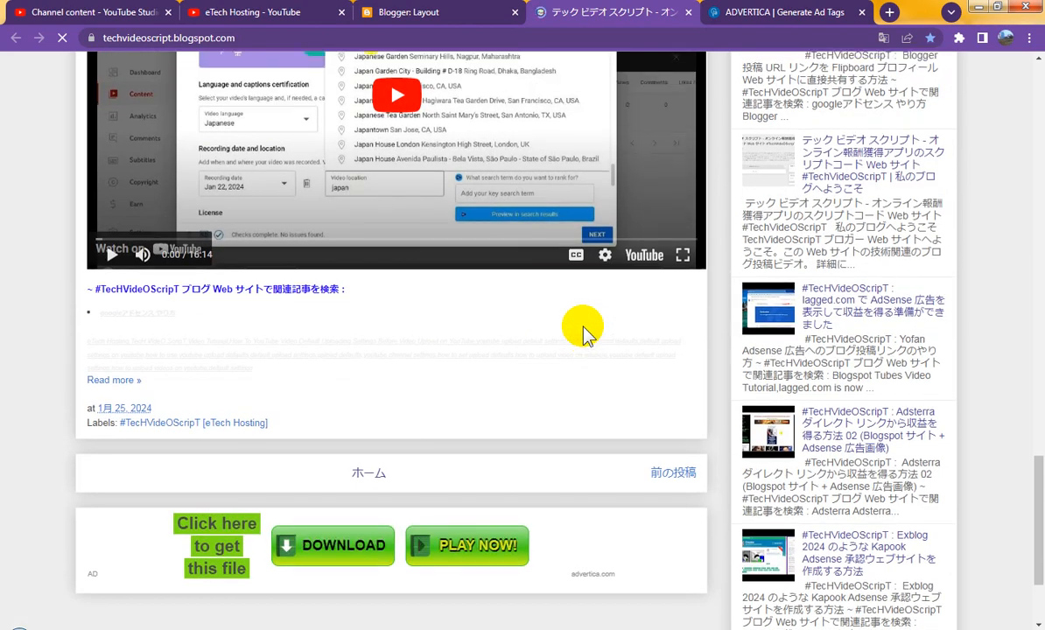
pyautogui.scroll(10, 583, 329)
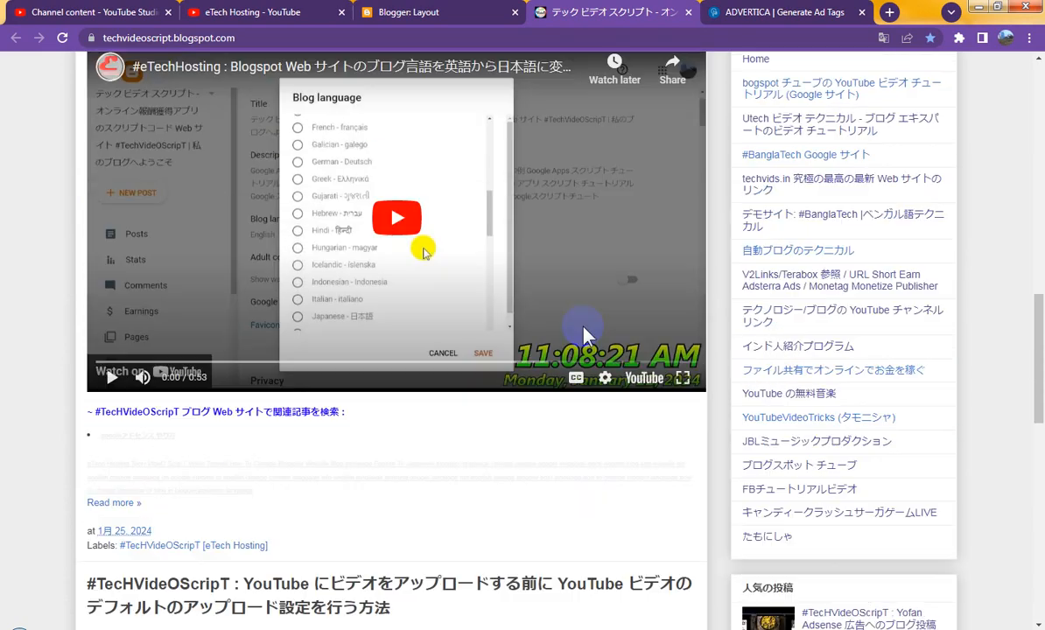
pyautogui.scroll(5, 584, 333)
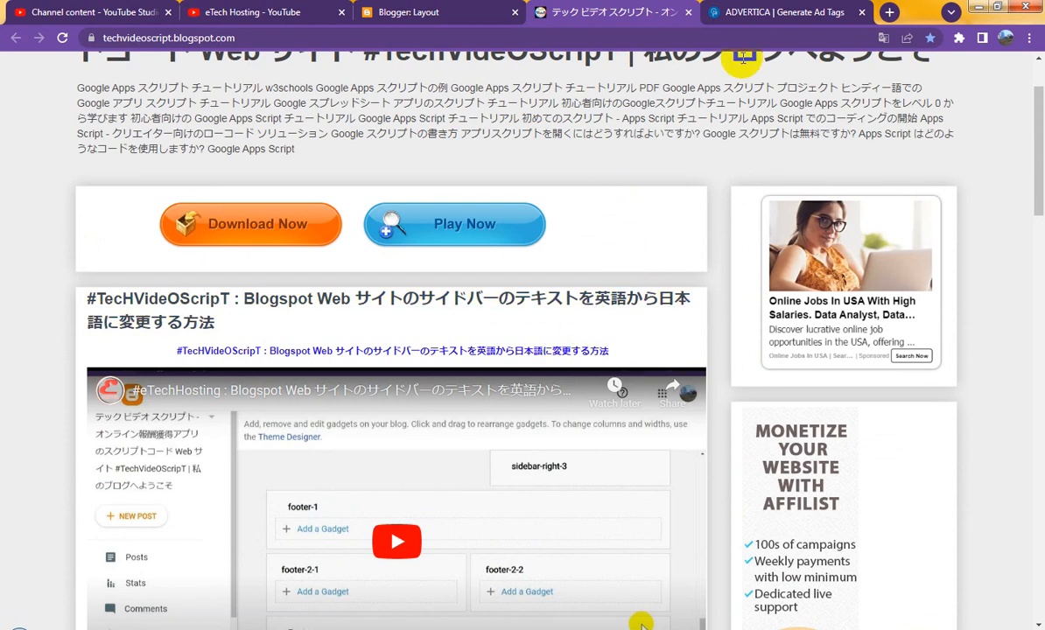
# - In Advertica, generate a banner ad tag with the 320x50 banner size and copy its code
pyautogui.click(746, 12)
pyautogui.click(408, 350)
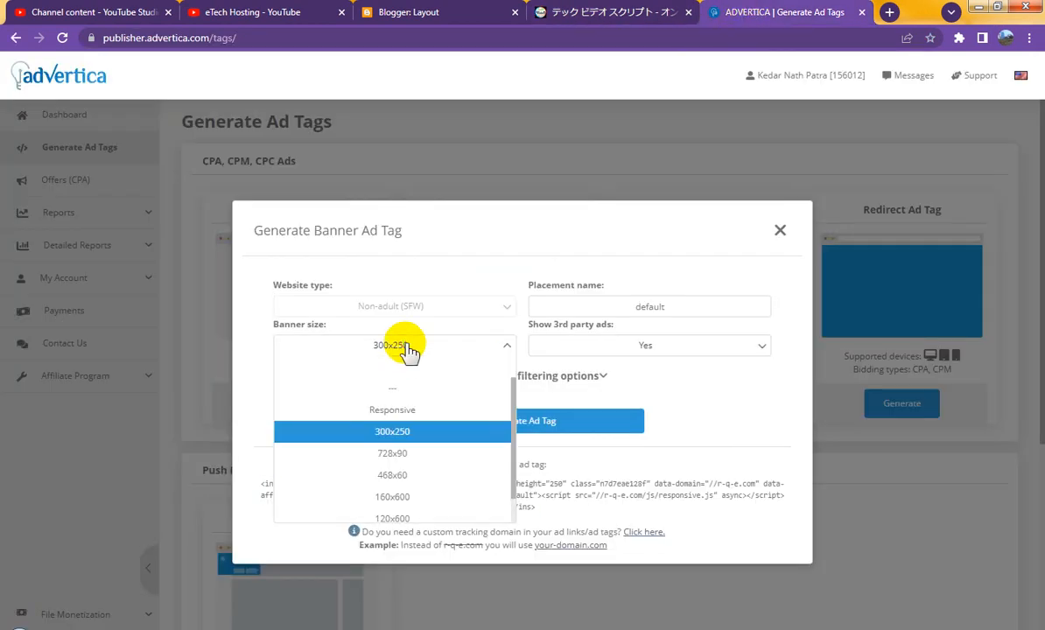
pyautogui.scroll(-1, 458, 495)
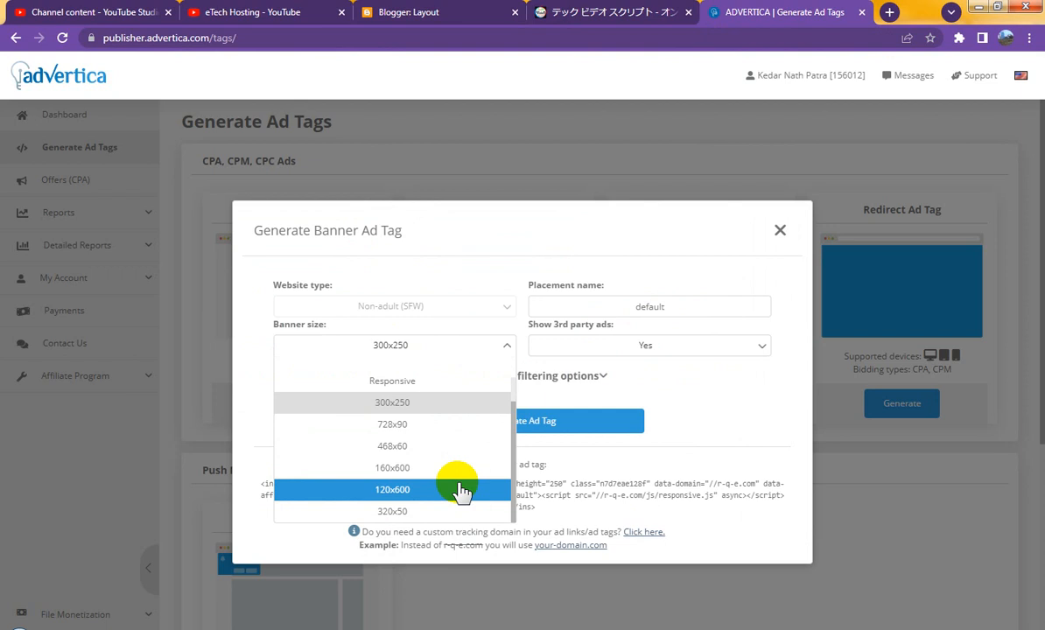
pyautogui.click(434, 511)
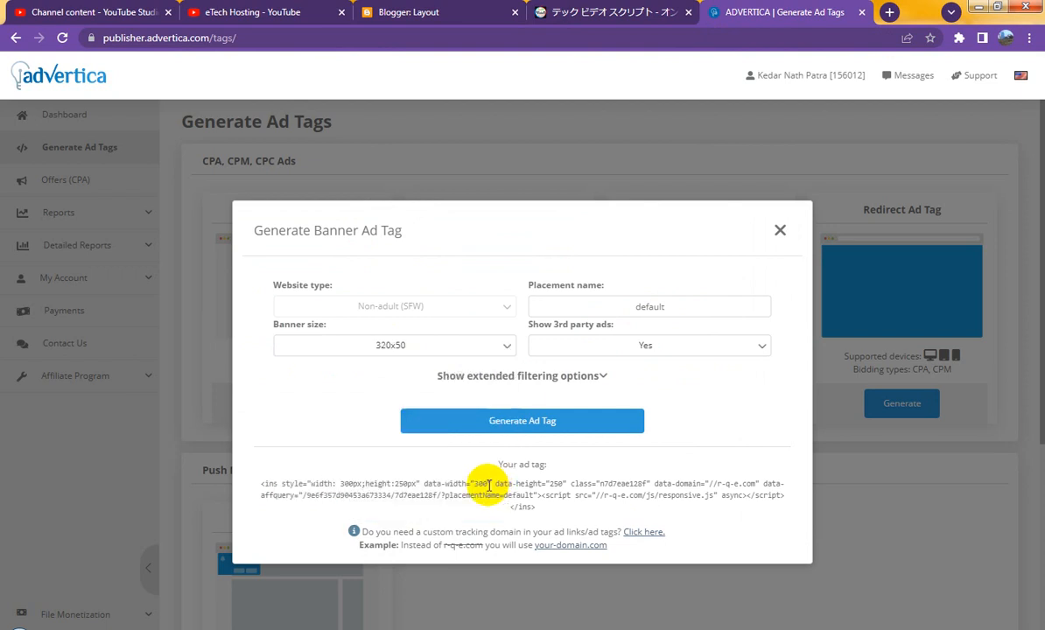
pyautogui.click(517, 436)
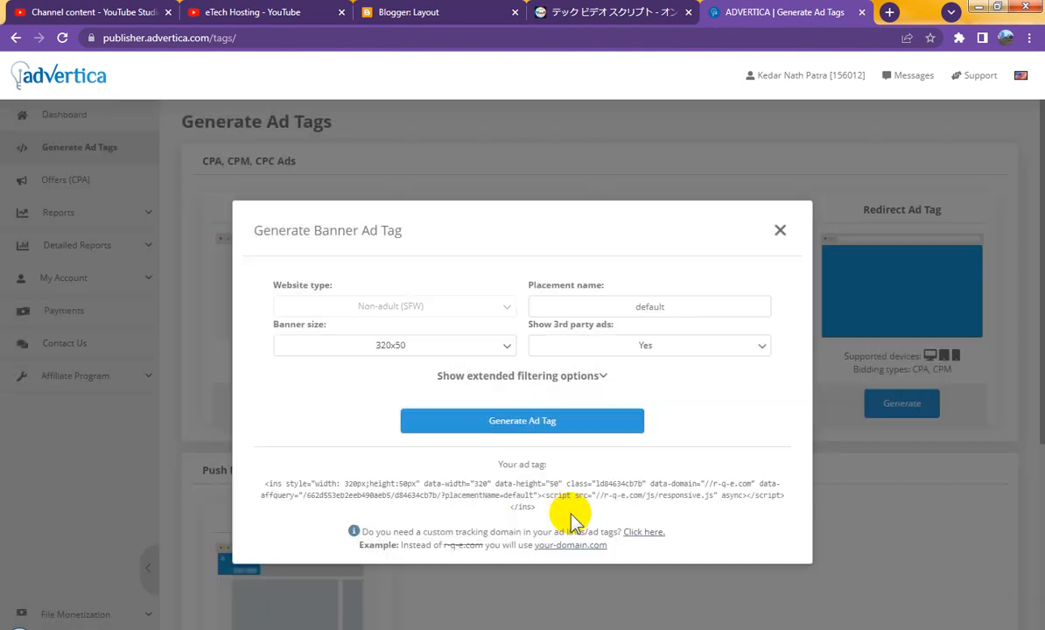
pyautogui.click(549, 486)
pyautogui.rightClick(551, 490)
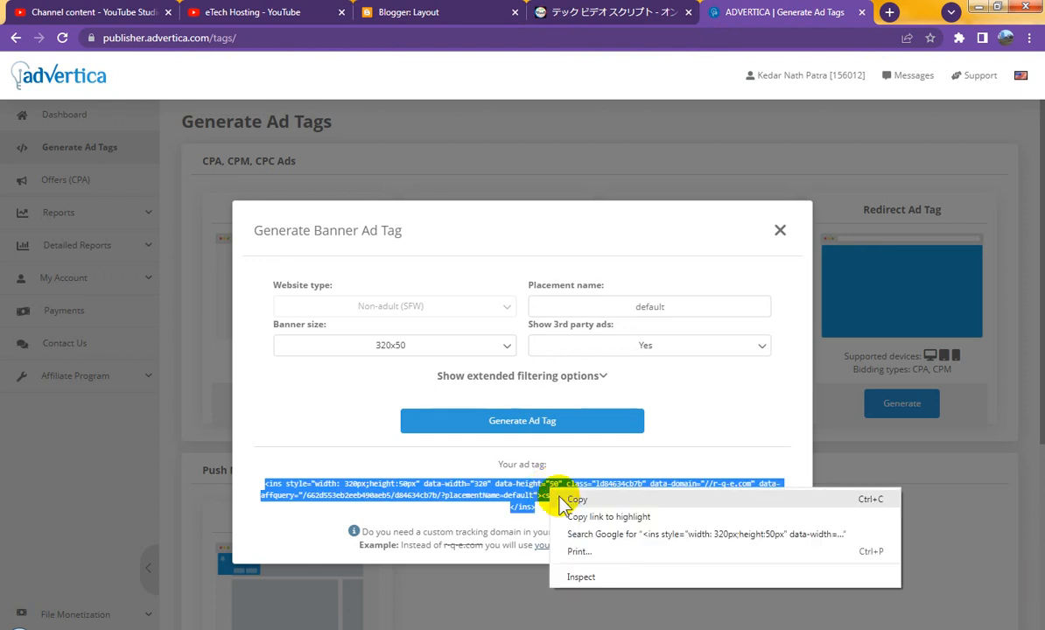
pyautogui.click(576, 495)
# - In Blogger's layout, add an HTML/JavaScript gadget with the copied 320x50 code, move it into Main directly above Blog Posts, and save the layout
pyautogui.click(449, 11)
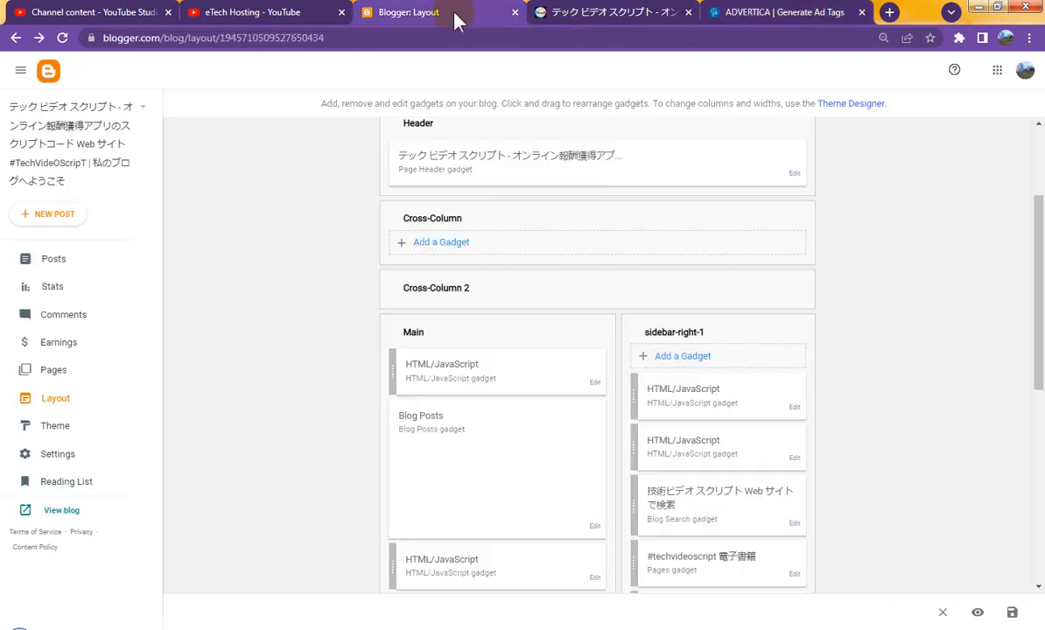
pyautogui.click(683, 357)
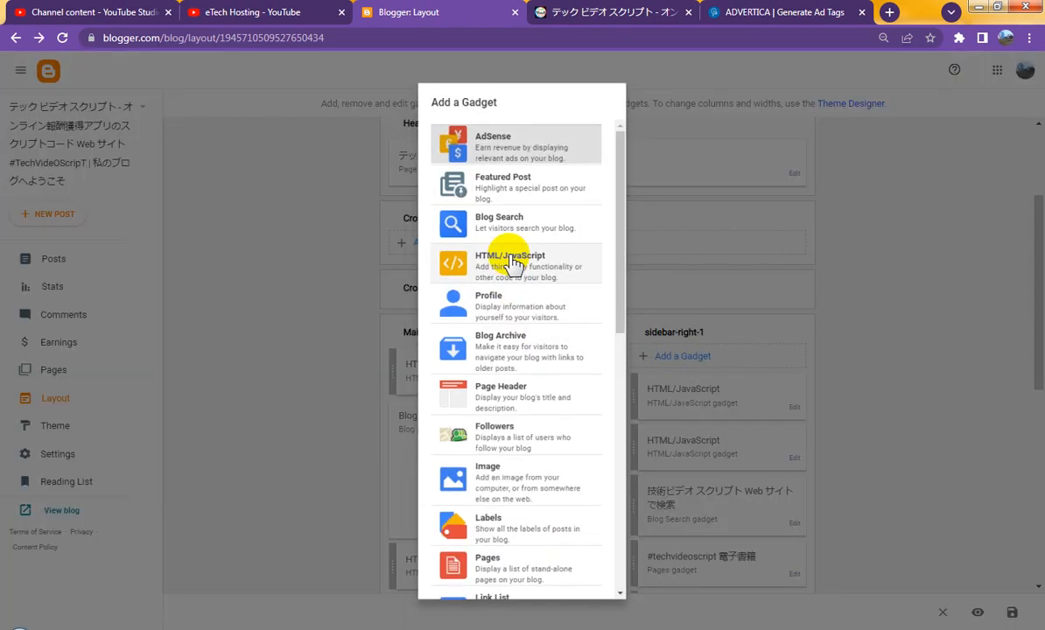
pyautogui.click(512, 264)
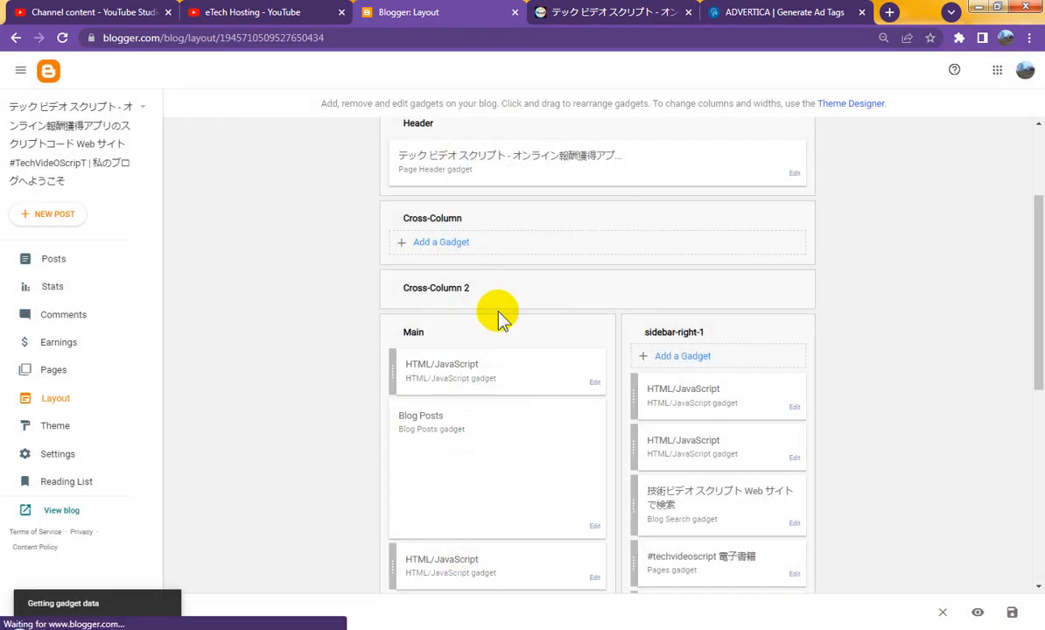
pyautogui.click(504, 362)
pyautogui.hotkey('ctrl', 'v')
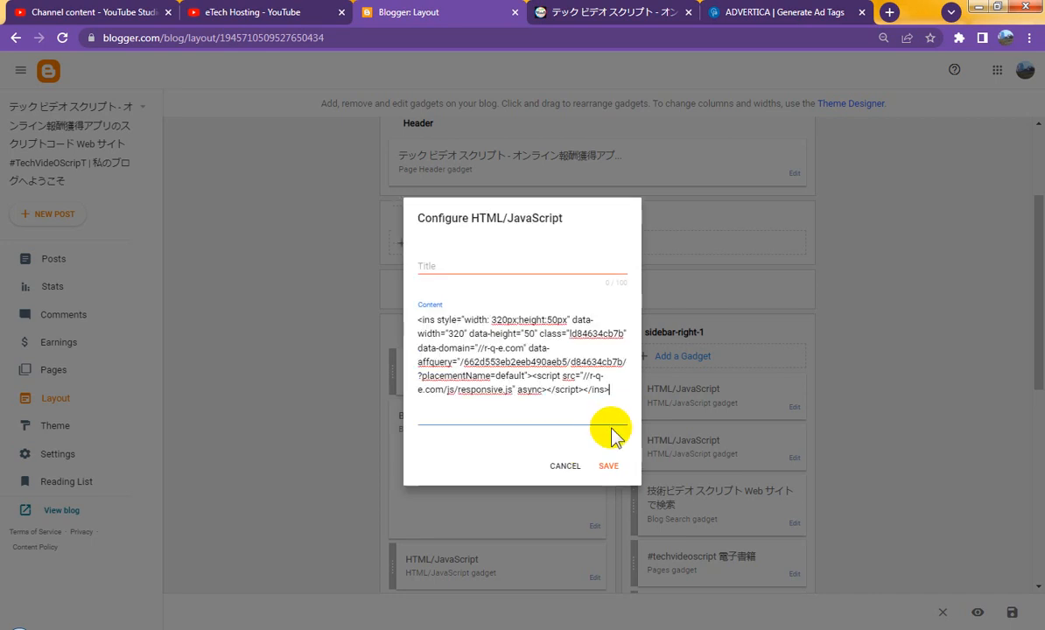
pyautogui.click(607, 464)
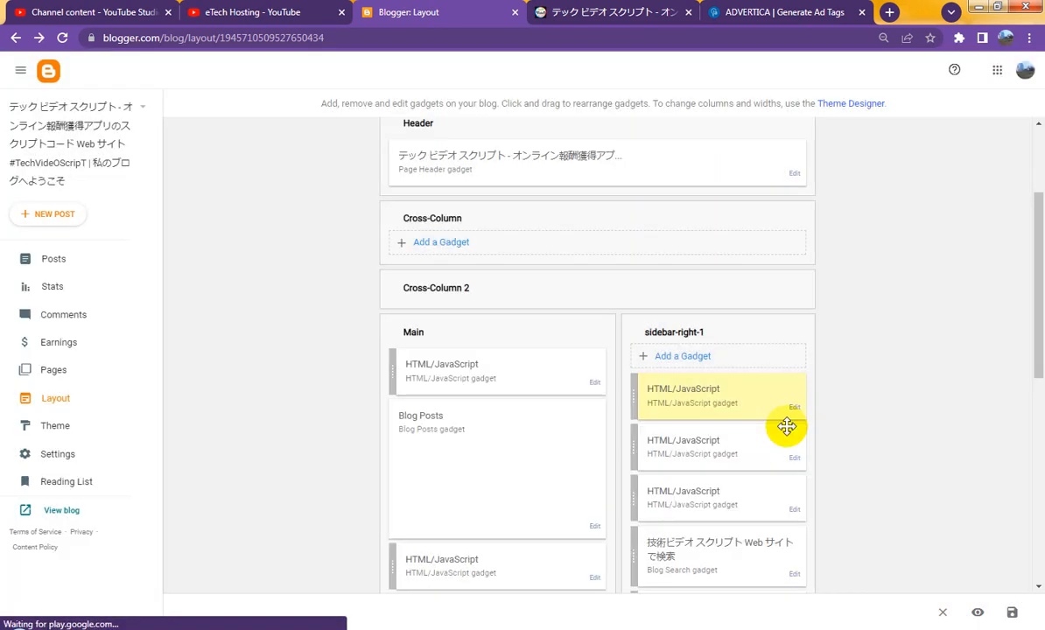
pyautogui.moveTo(558, 400); pyautogui.dragTo(519, 401)
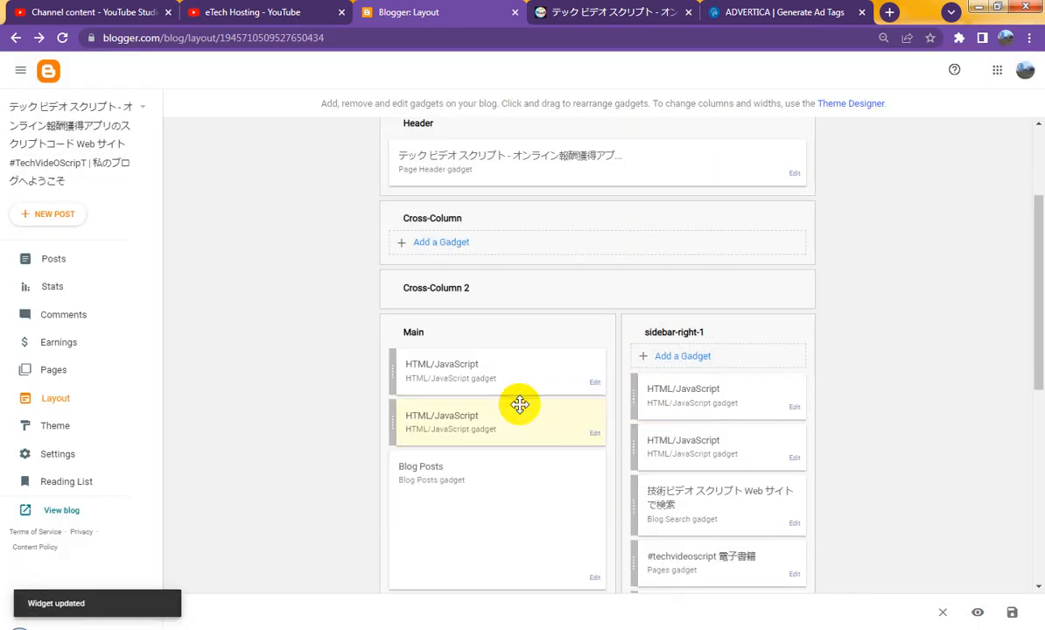
pyautogui.click(1013, 613)
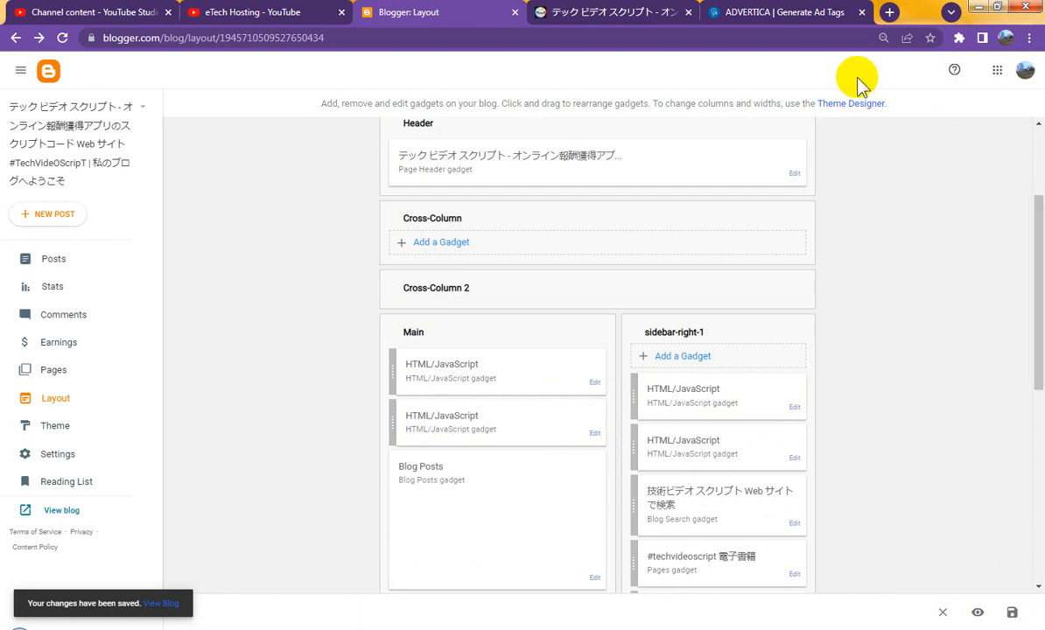
# - Reload the live blog and examine the banners above the posts and in the sidebar
pyautogui.click(627, 11)
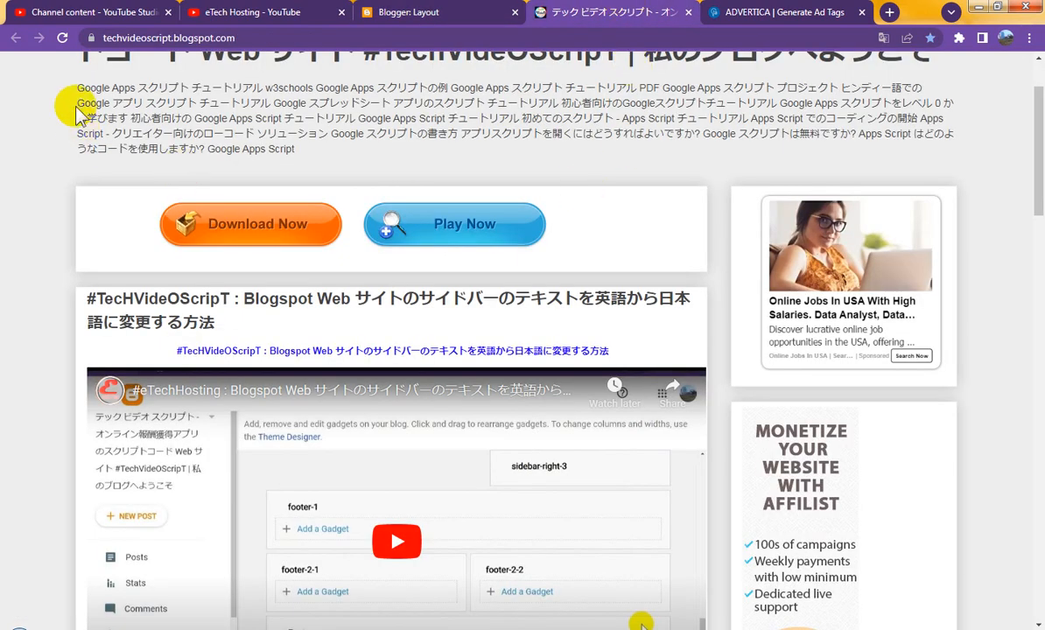
pyautogui.click(63, 39)
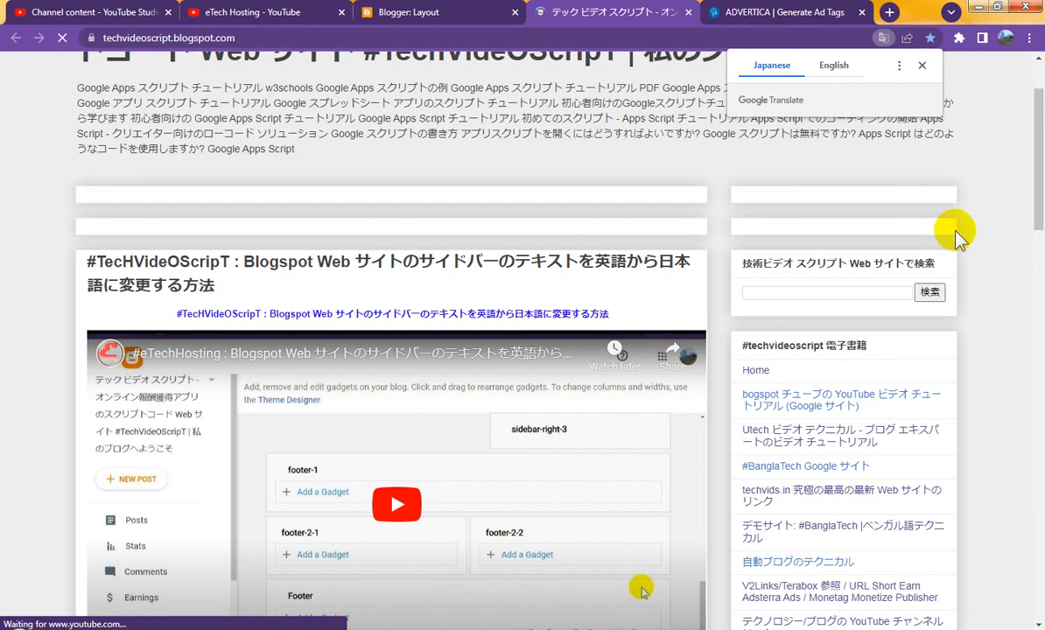
pyautogui.scroll(-2, 987, 274)
pyautogui.scroll(-12, 987, 274)
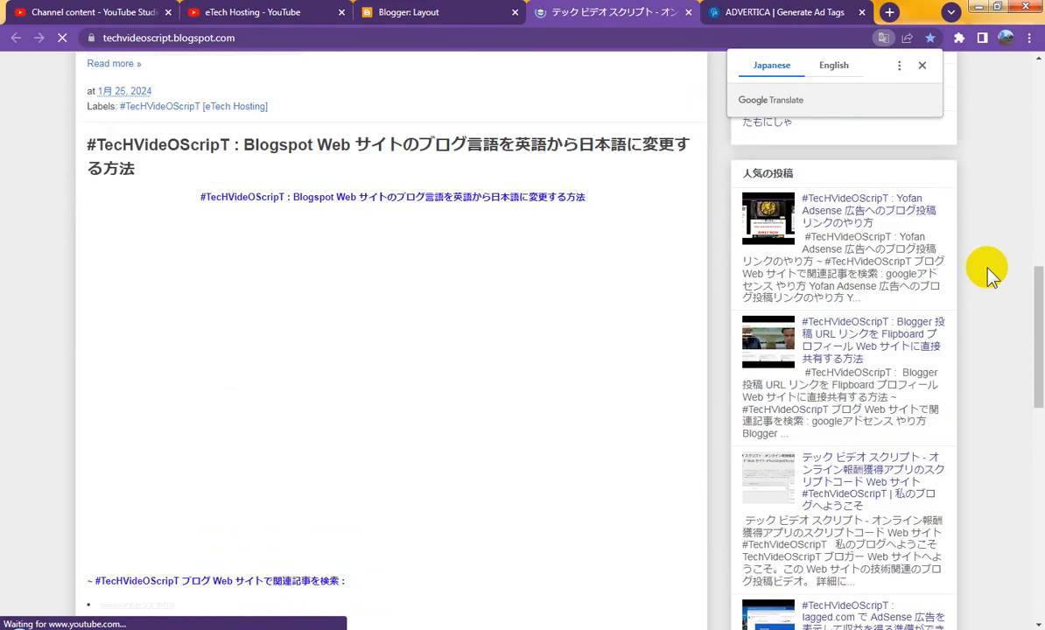
pyautogui.scroll(-5, 991, 276)
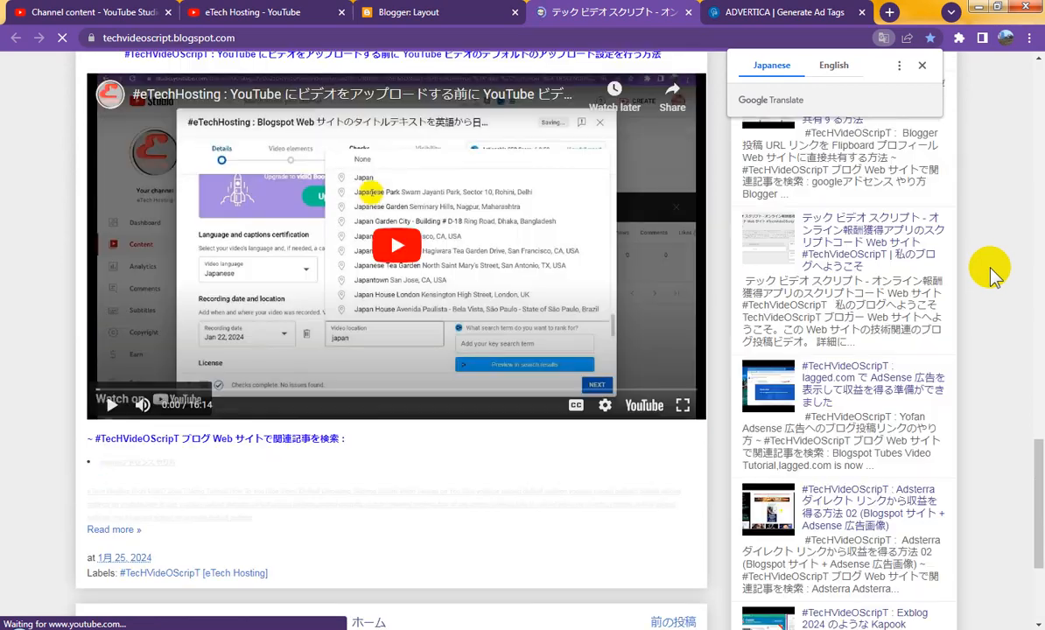
pyautogui.scroll(-3, 996, 263)
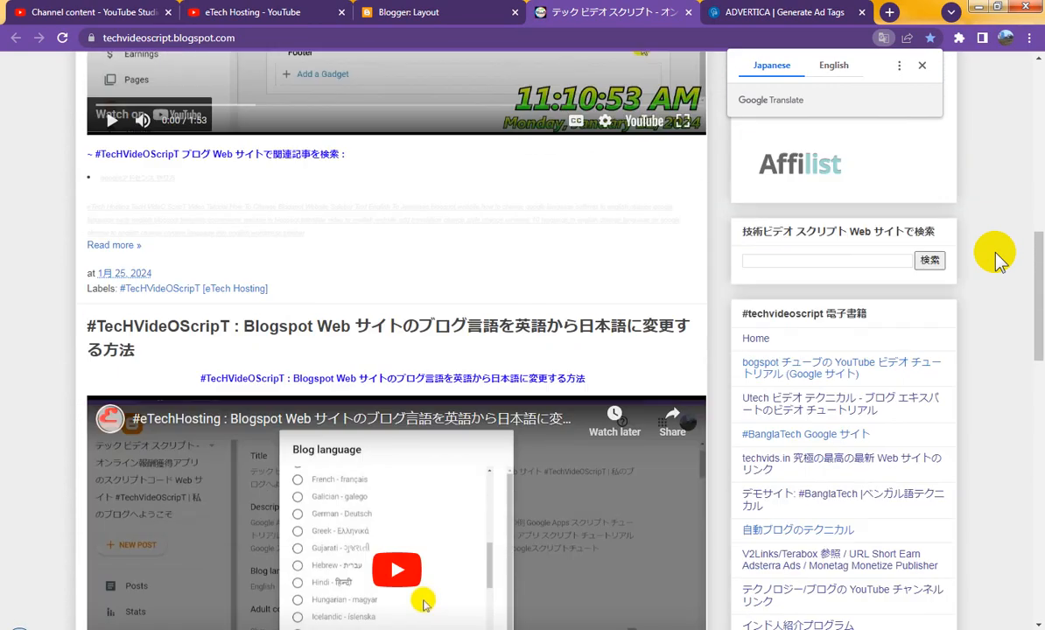
pyautogui.scroll(10, 1000, 256)
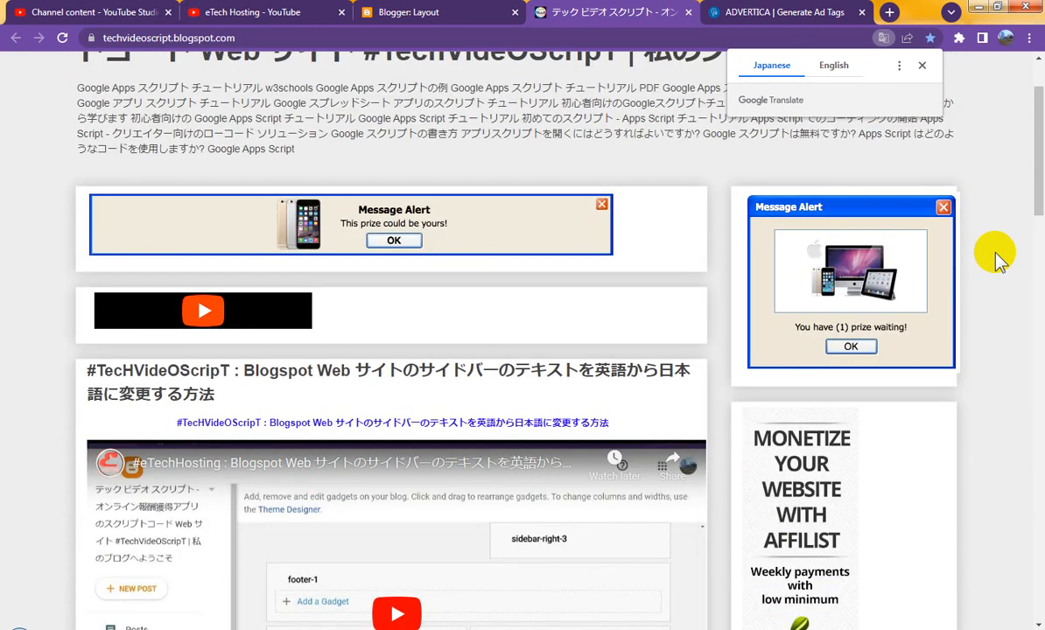
pyautogui.scroll(-2, 1000, 255)
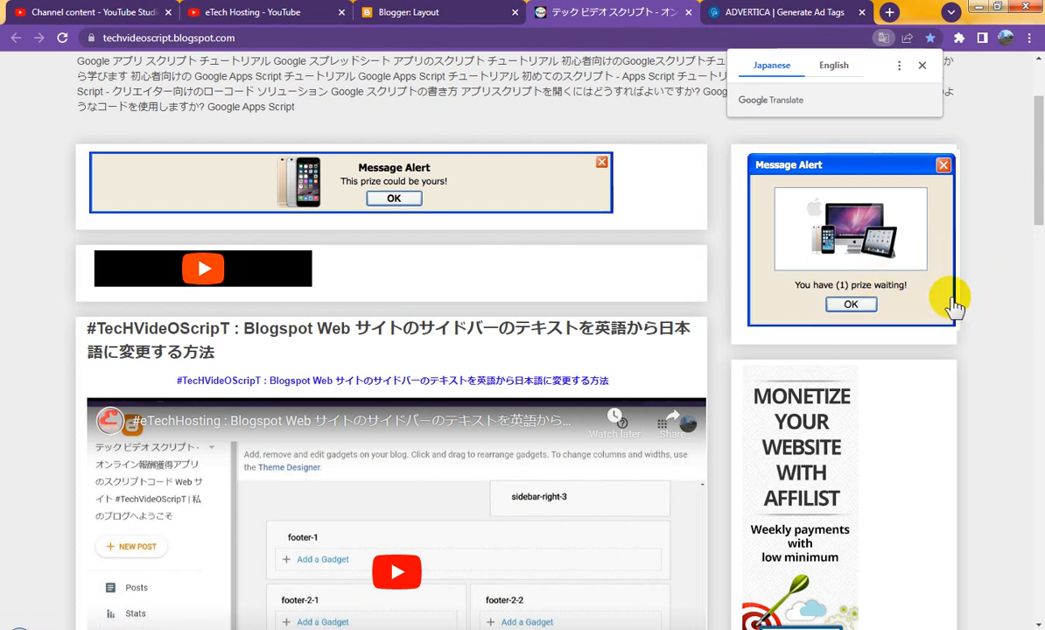
# - In Blogger's layout, move the 320x50 HTML/JavaScript gadget from Main to the top of sidebar-right-1
pyautogui.click(455, 15)
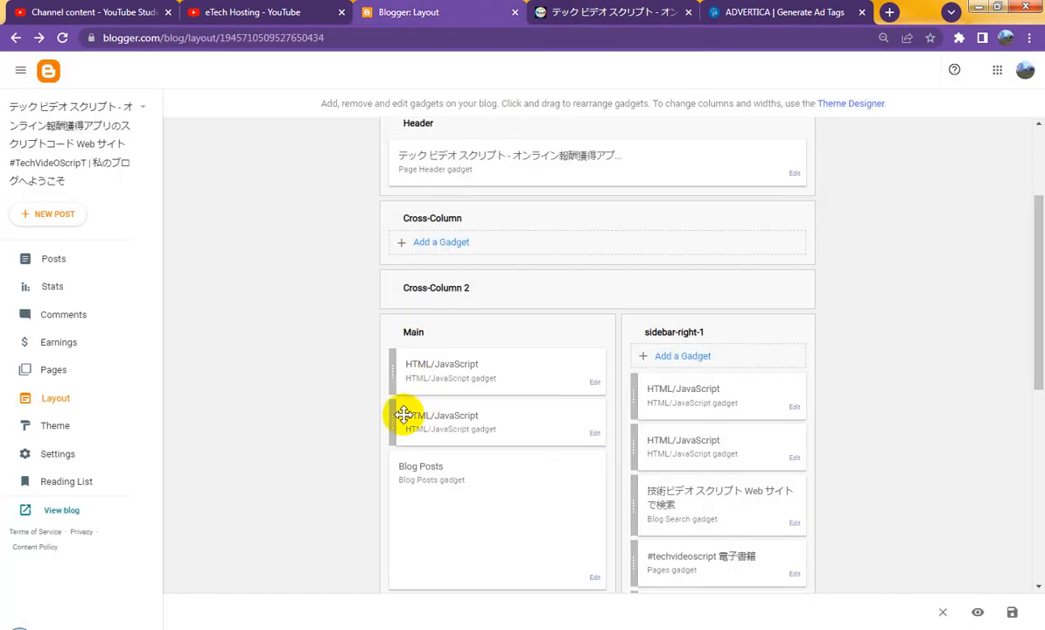
pyautogui.moveTo(398, 417); pyautogui.dragTo(648, 357)
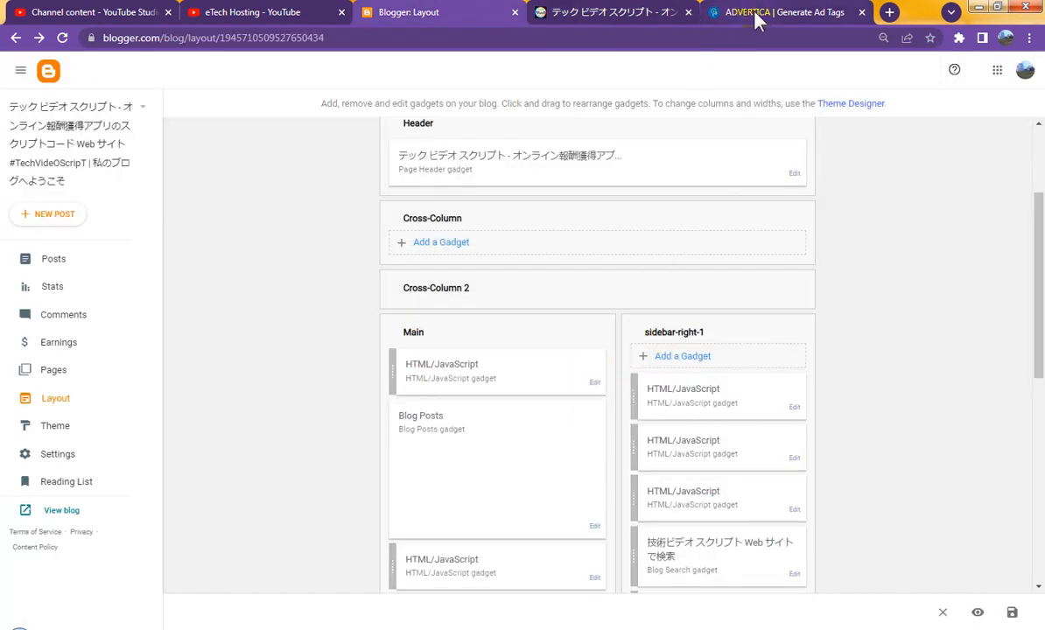
# - In Advertica, generate a banner ad tag with the 468x60 banner size and copy its code
pyautogui.click(706, 11)
pyautogui.click(426, 348)
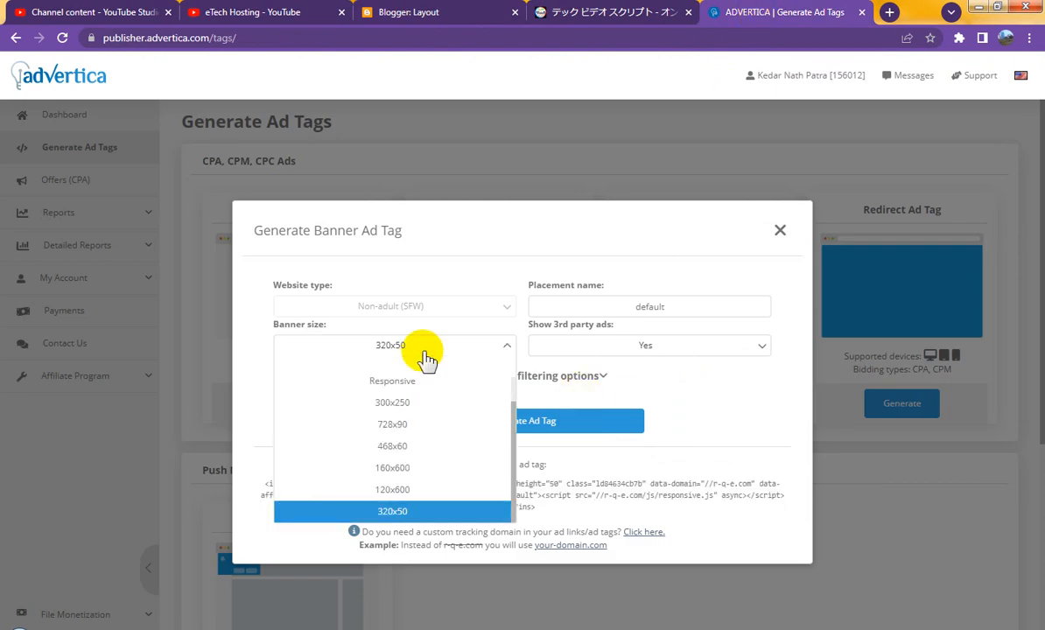
pyautogui.click(456, 452)
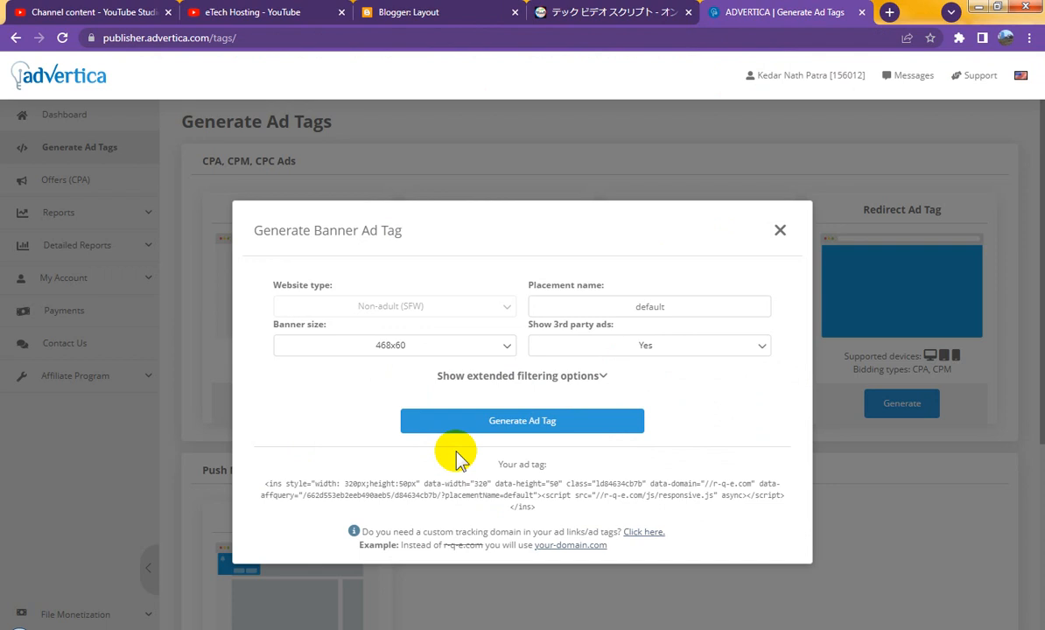
pyautogui.click(551, 429)
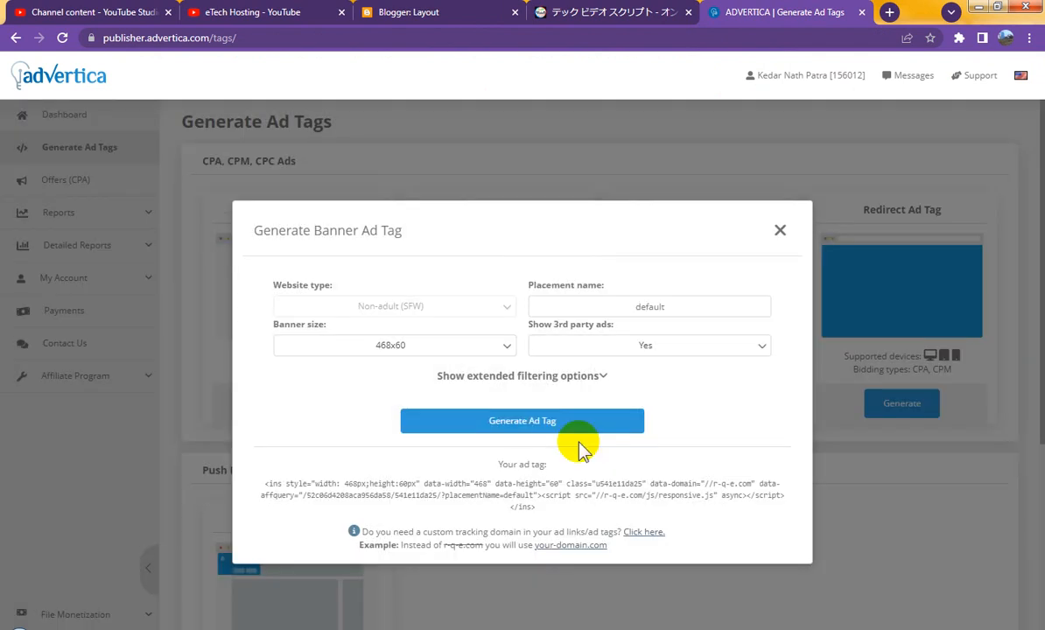
pyautogui.tripleClick(555, 486)
pyautogui.rightClick(558, 488)
pyautogui.click(584, 499)
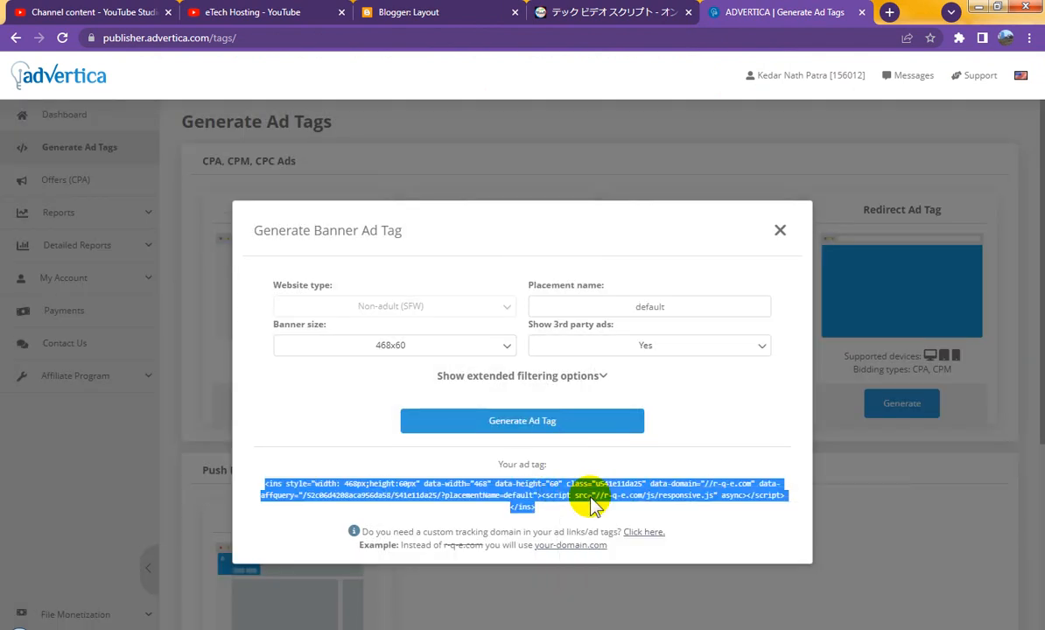
# - In Blogger's layout, add an HTML/JavaScript gadget with the copied 468x60 code, move it into Main directly above Blog Posts, and save the layout
pyautogui.click(401, 11)
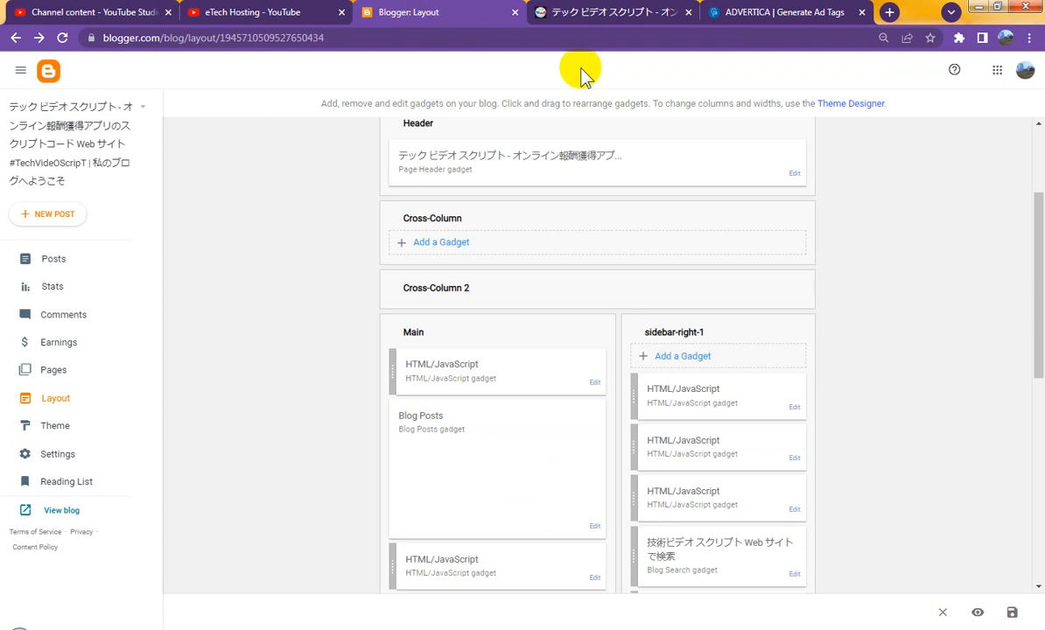
pyautogui.click(680, 359)
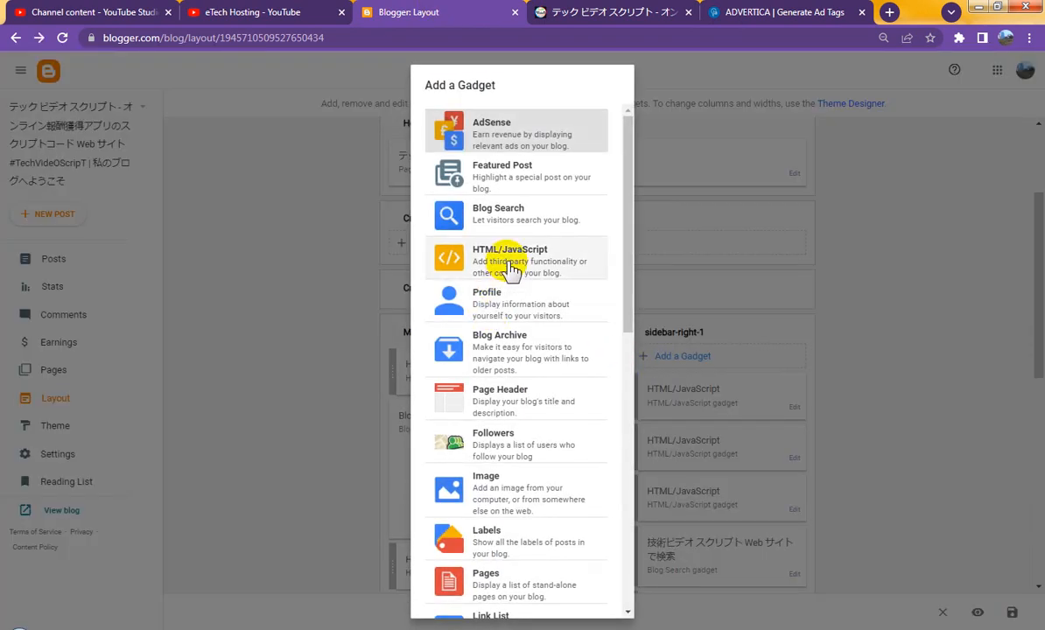
pyautogui.click(512, 270)
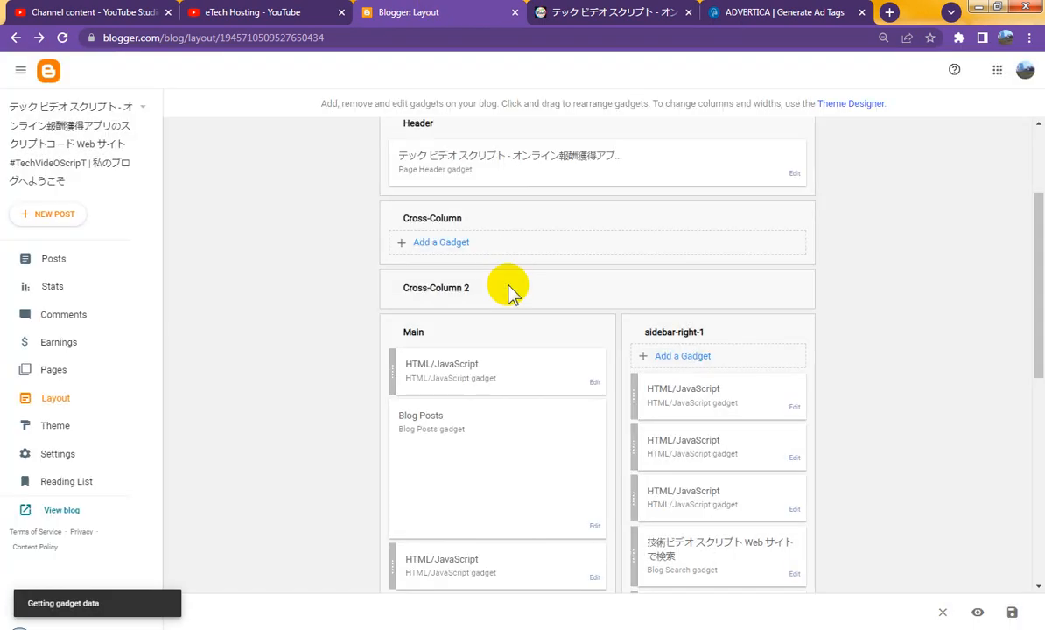
pyautogui.click(472, 370)
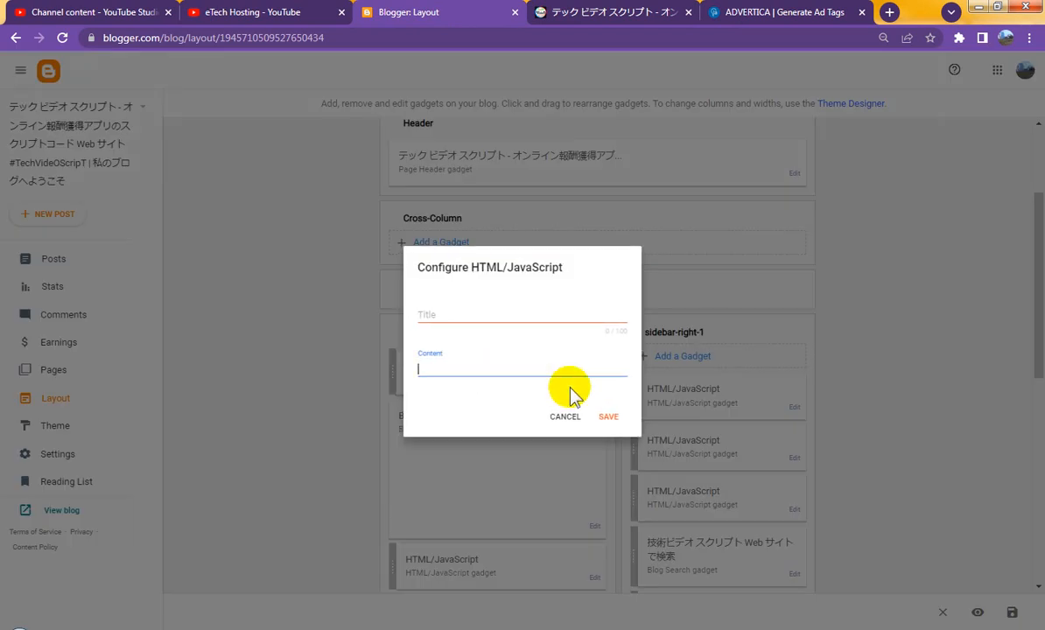
pyautogui.hotkey('ctrl', 'v')
pyautogui.click(608, 465)
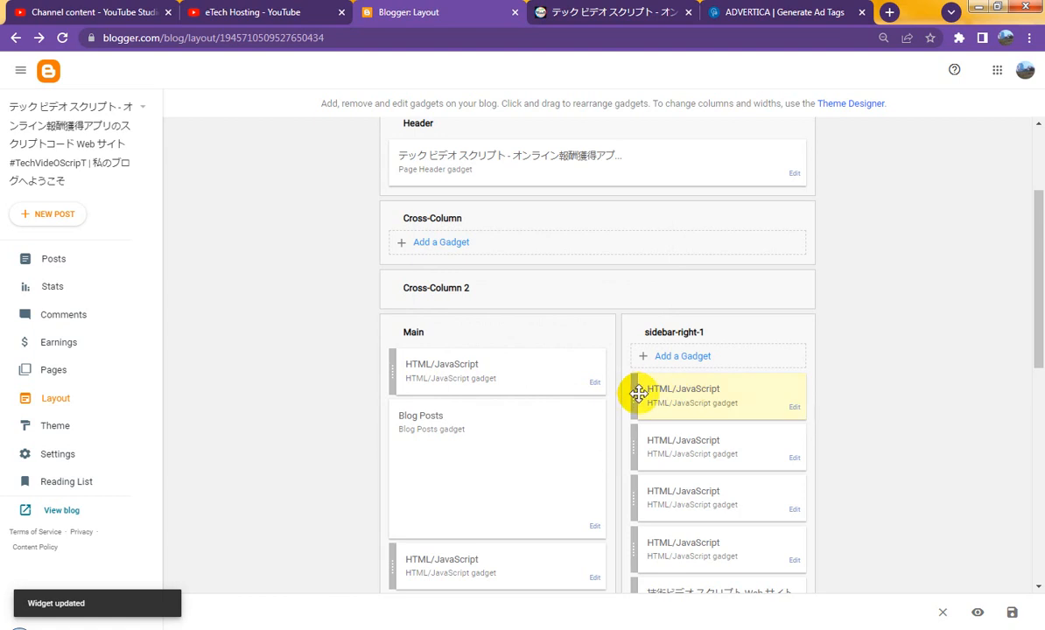
pyautogui.moveTo(640, 394); pyautogui.dragTo(525, 405)
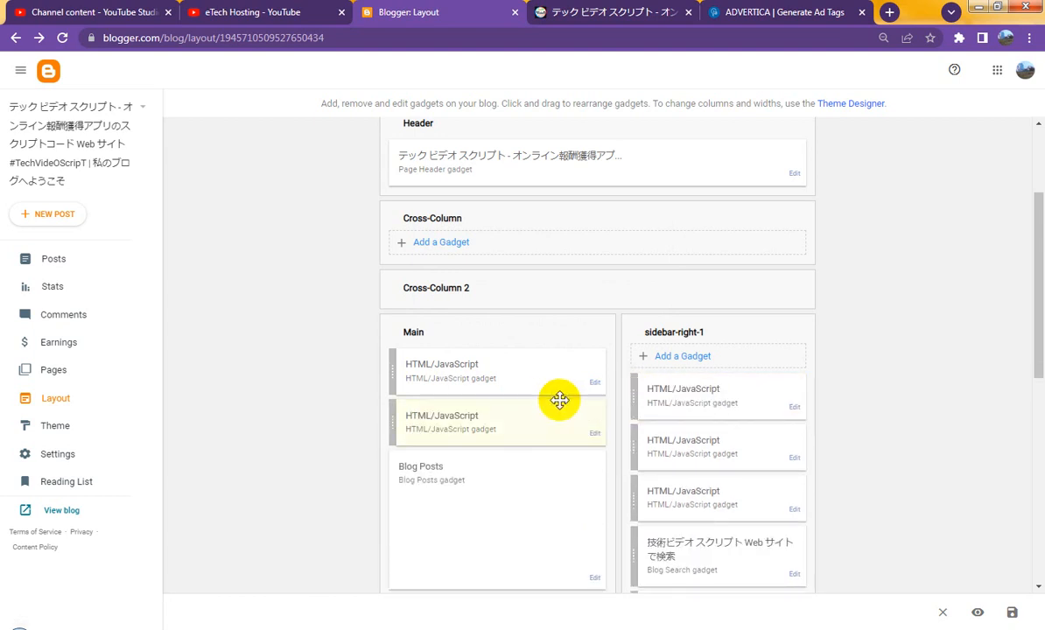
pyautogui.click(1012, 612)
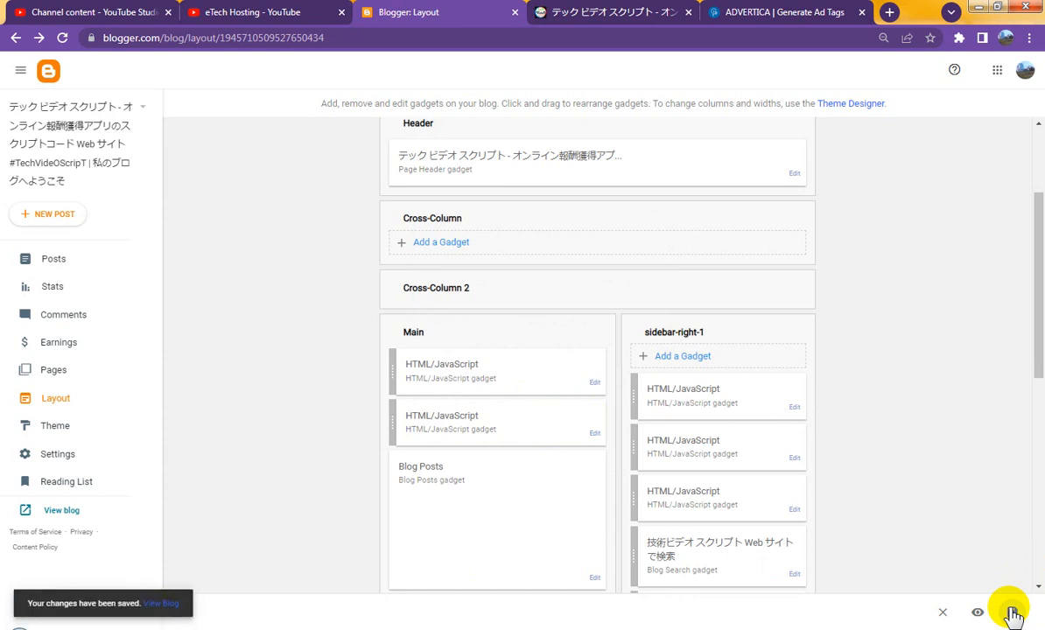
# - Reload the live blog and examine the ad banners above the posts, in the sidebar and at the foot of the page
pyautogui.click(599, 10)
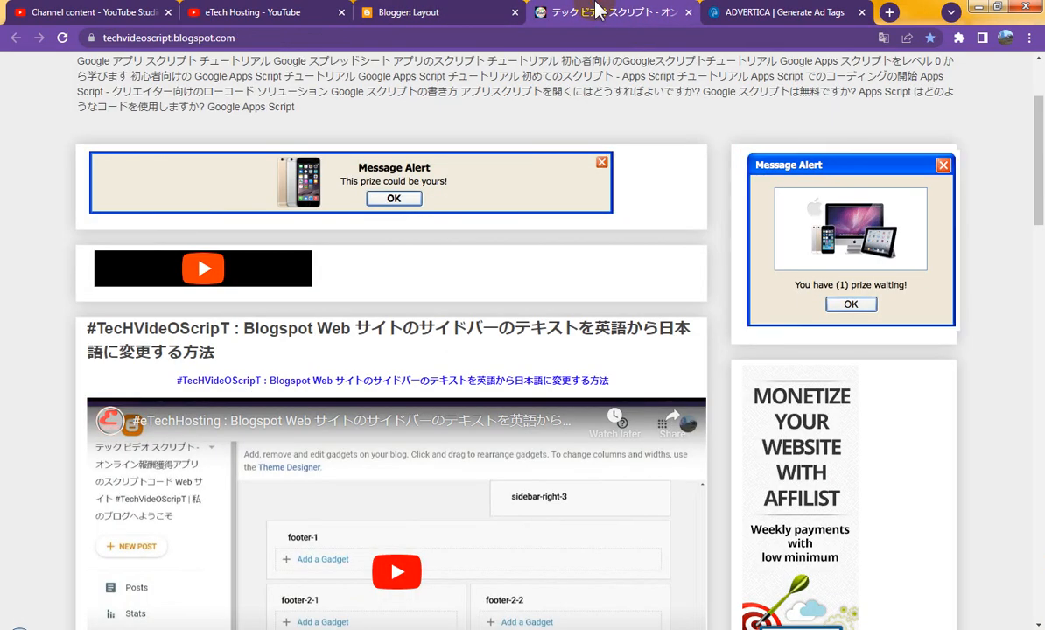
pyautogui.click(62, 37)
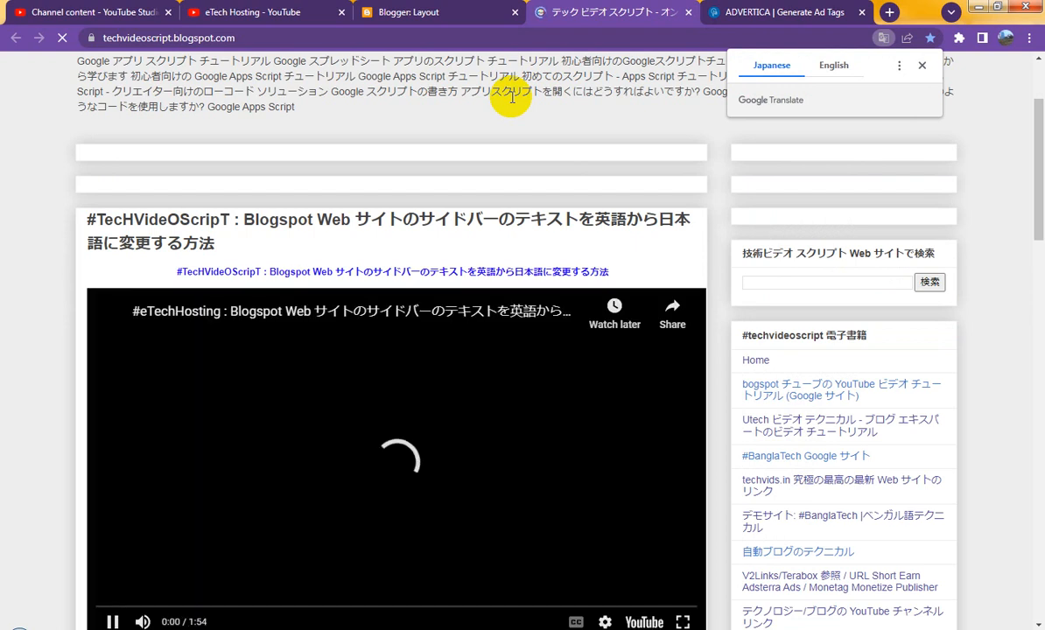
pyautogui.scroll(3, 479, 136)
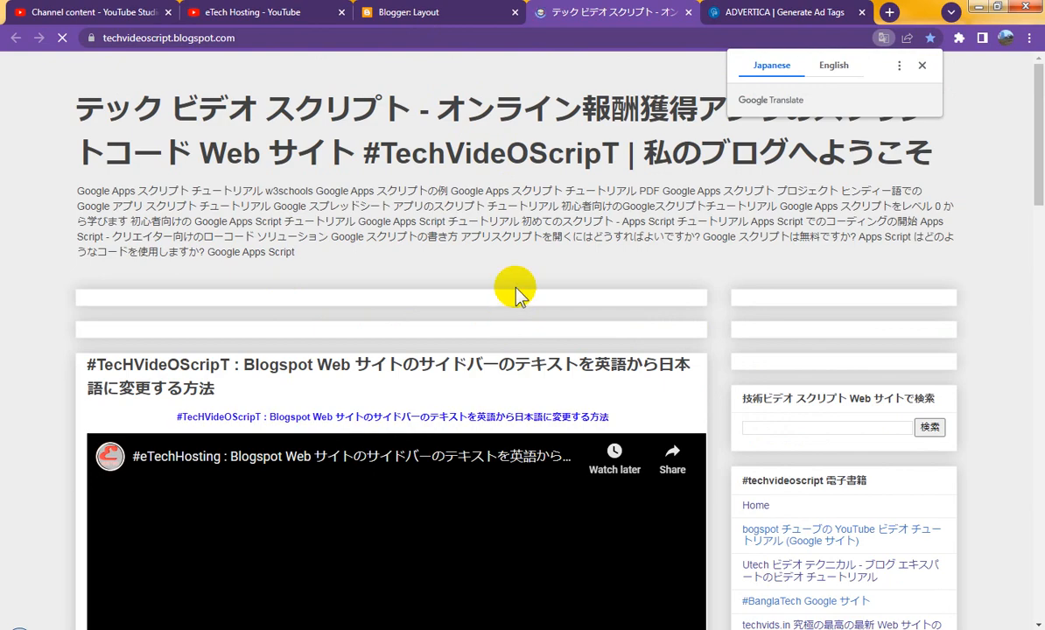
pyautogui.scroll(-2, 525, 280)
pyautogui.scroll(-5, 730, 341)
pyautogui.scroll(-15, 753, 363)
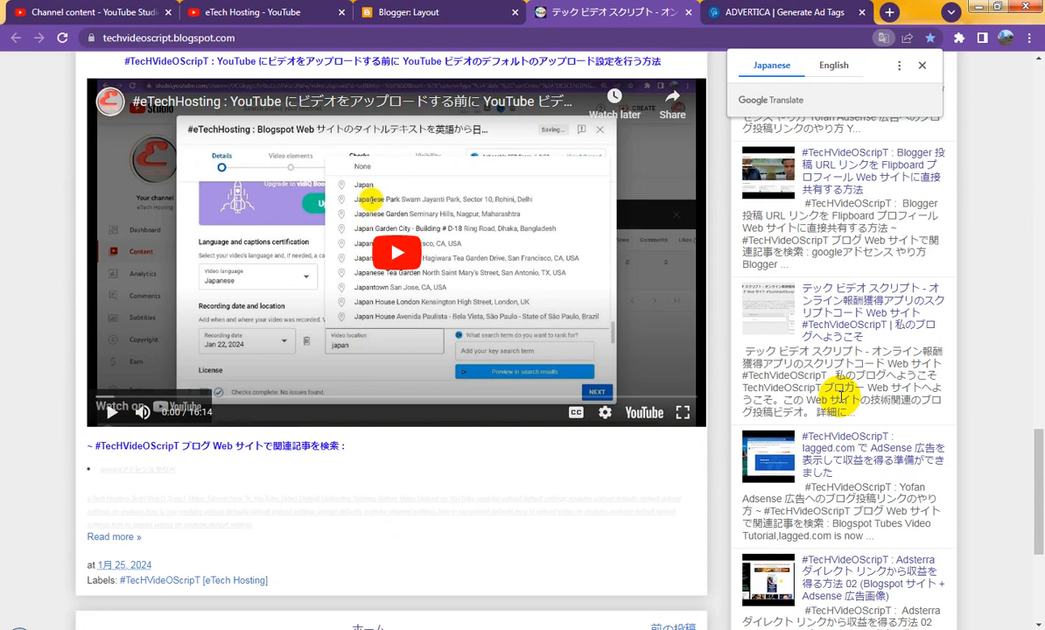
pyautogui.scroll(-10, 839, 398)
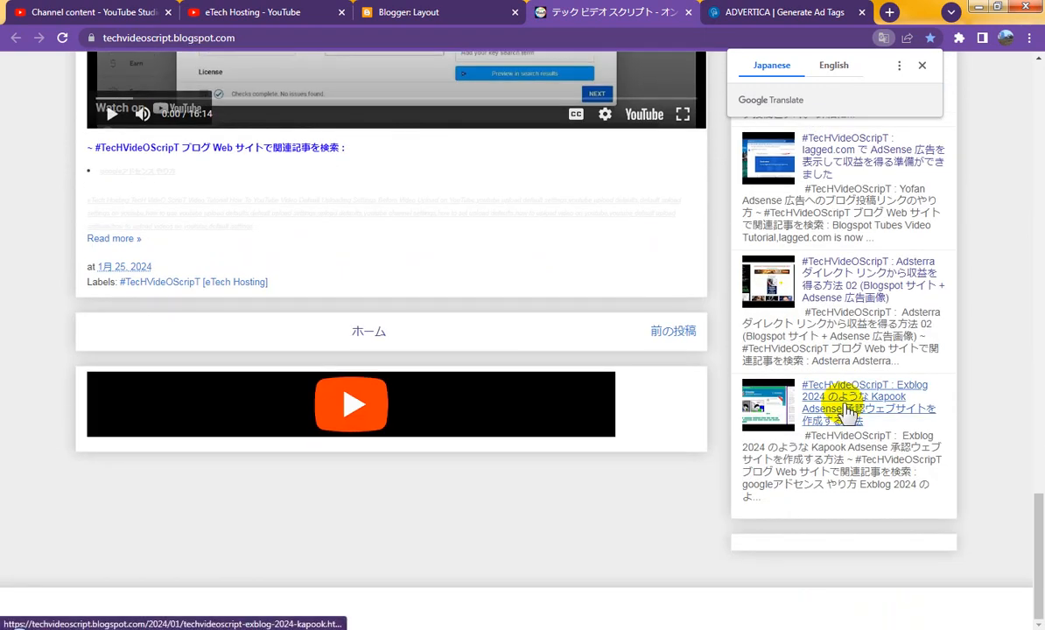
pyautogui.scroll(10, 847, 411)
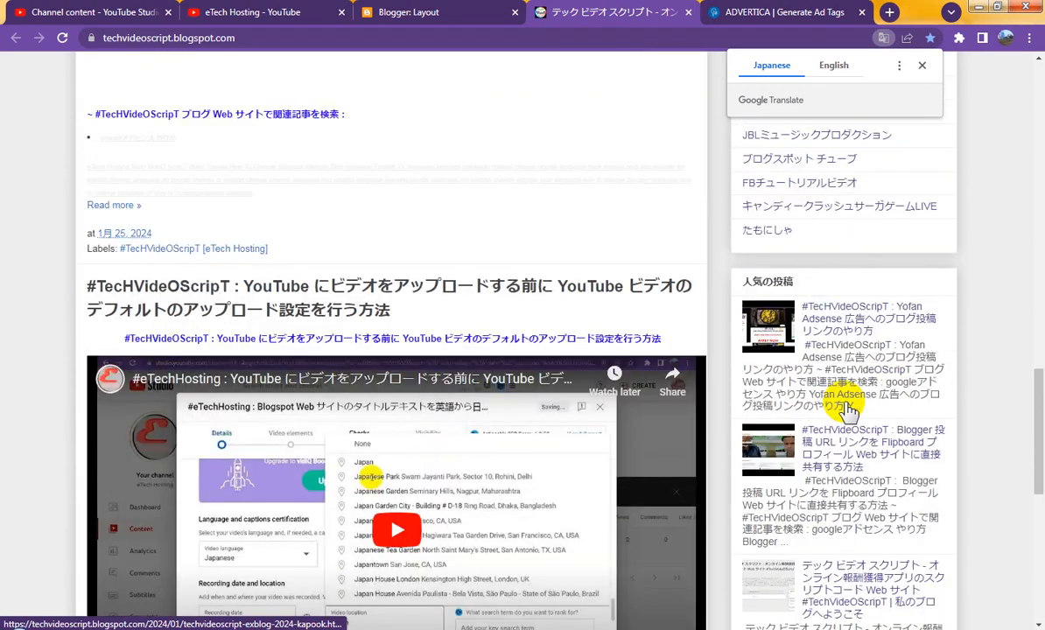
pyautogui.scroll(15, 847, 411)
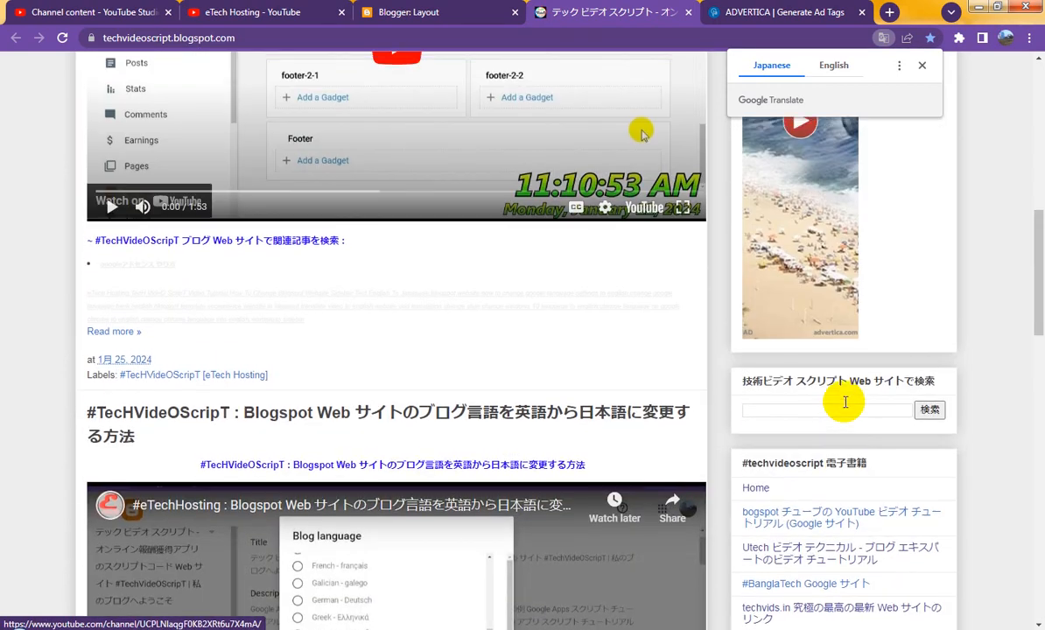
pyautogui.scroll(15, 845, 403)
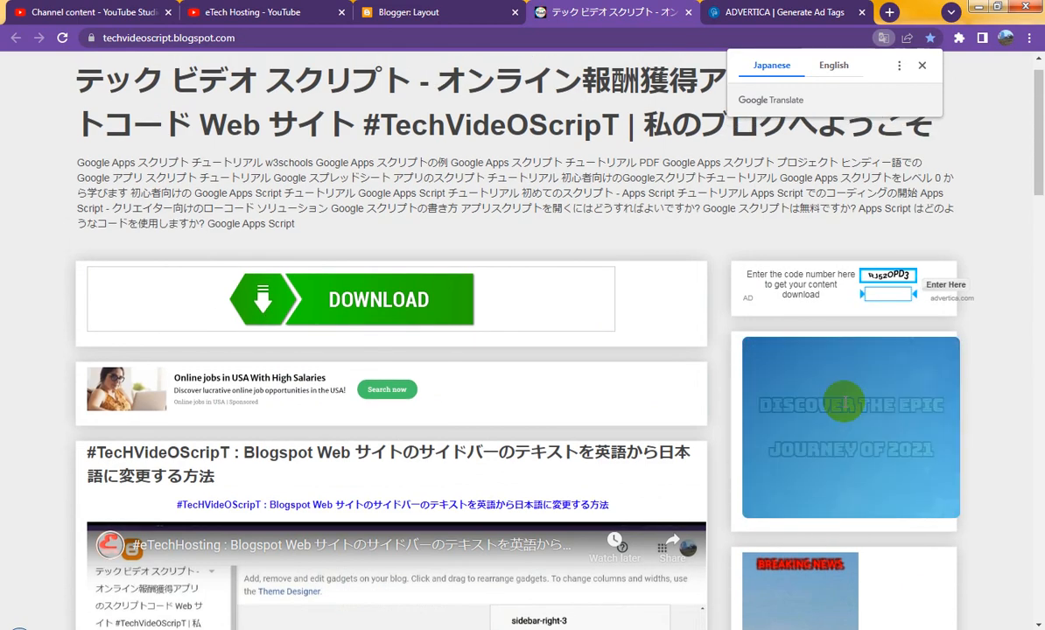
pyautogui.scroll(-2, 845, 403)
pyautogui.scroll(2, 898, 397)
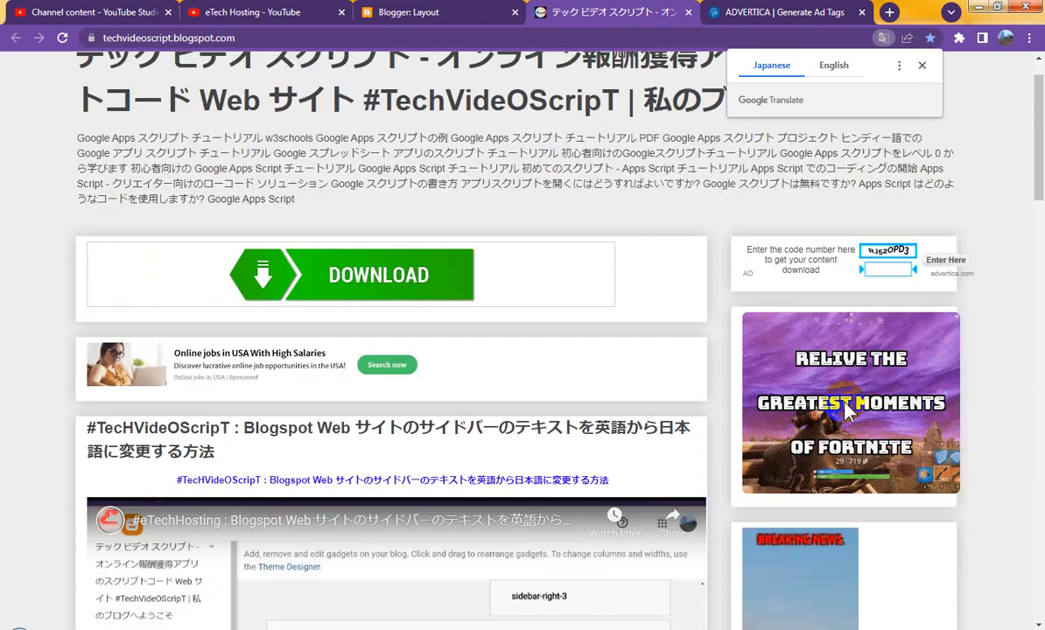
pyautogui.scroll(1, 847, 415)
# - Save the layout again in Blogger, and close the Generate Banner Ad Tag dialog in Advertica
pyautogui.click(429, 14)
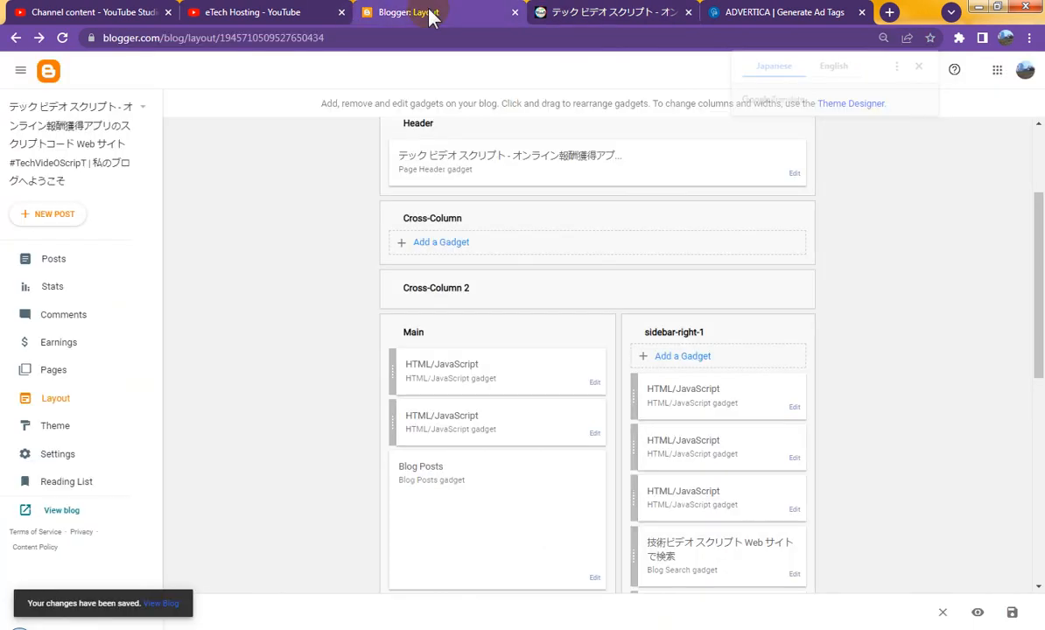
pyautogui.click(1012, 613)
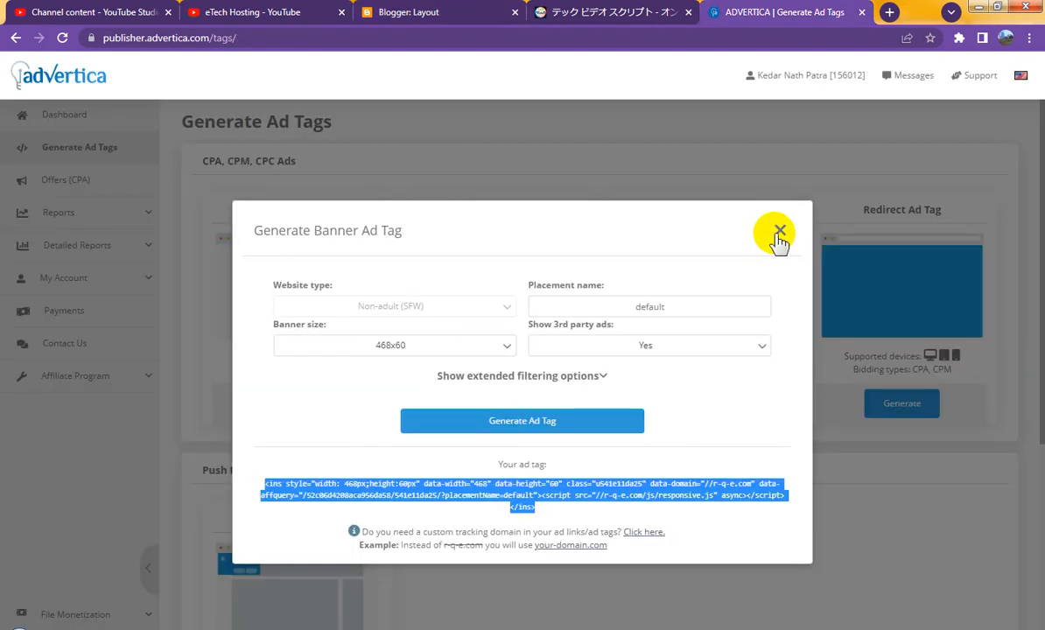
pyautogui.click(777, 232)
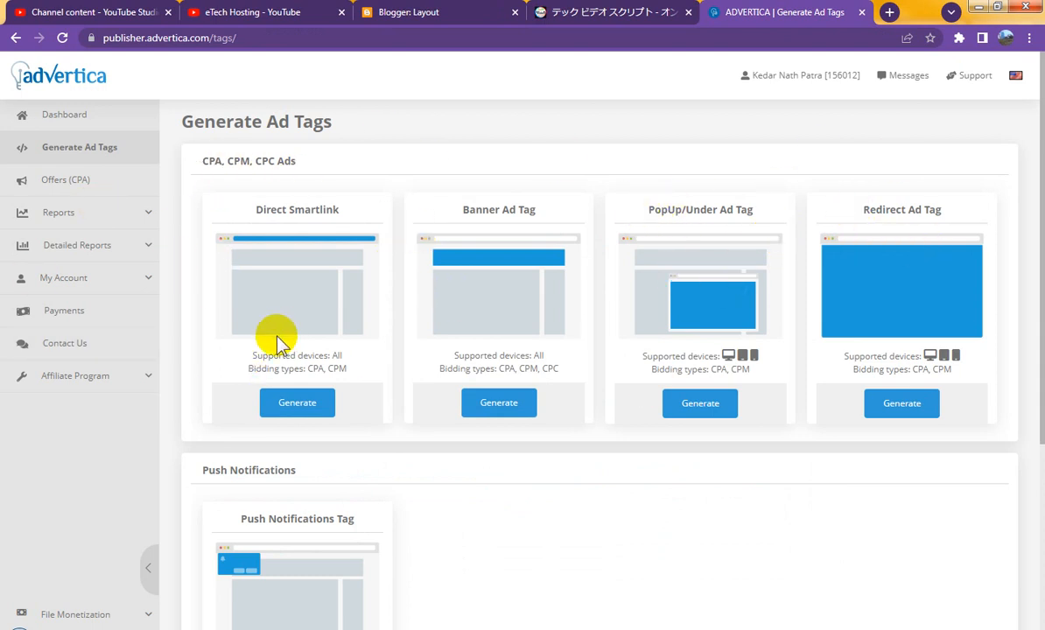
# - Copy the Affilist affiliate link from the Affiliate Program's Promotion Tools and dismiss the confirmation message
pyautogui.click(116, 381)
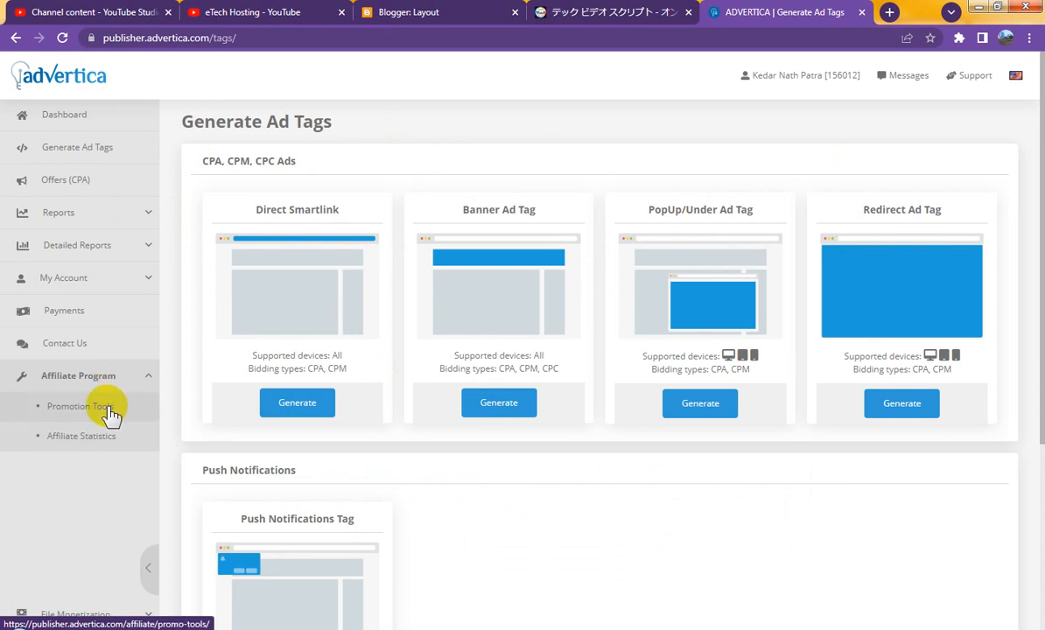
pyautogui.click(111, 410)
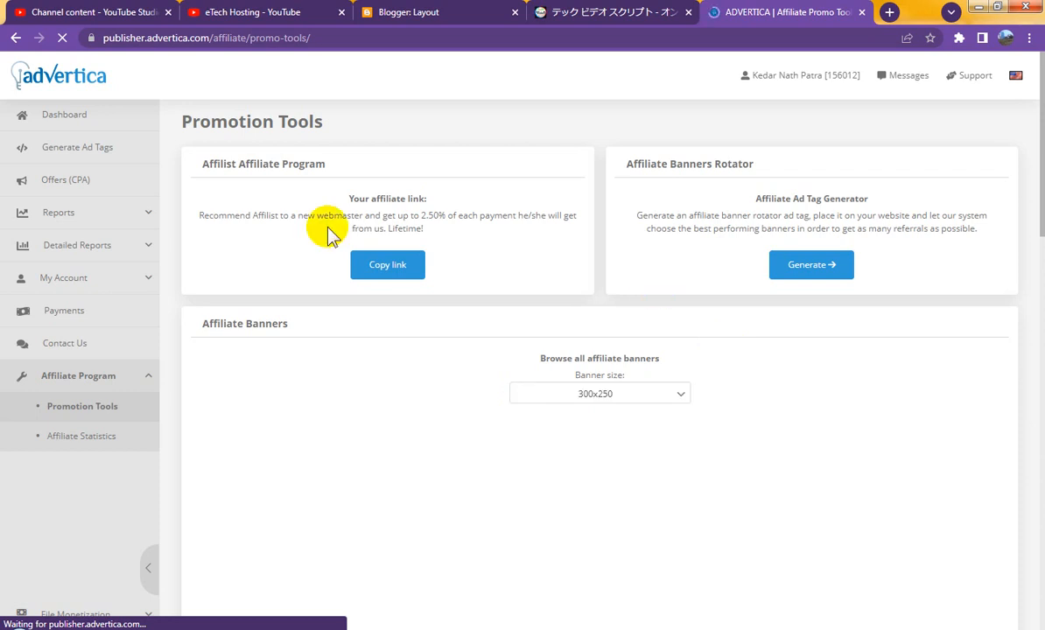
pyautogui.click(411, 271)
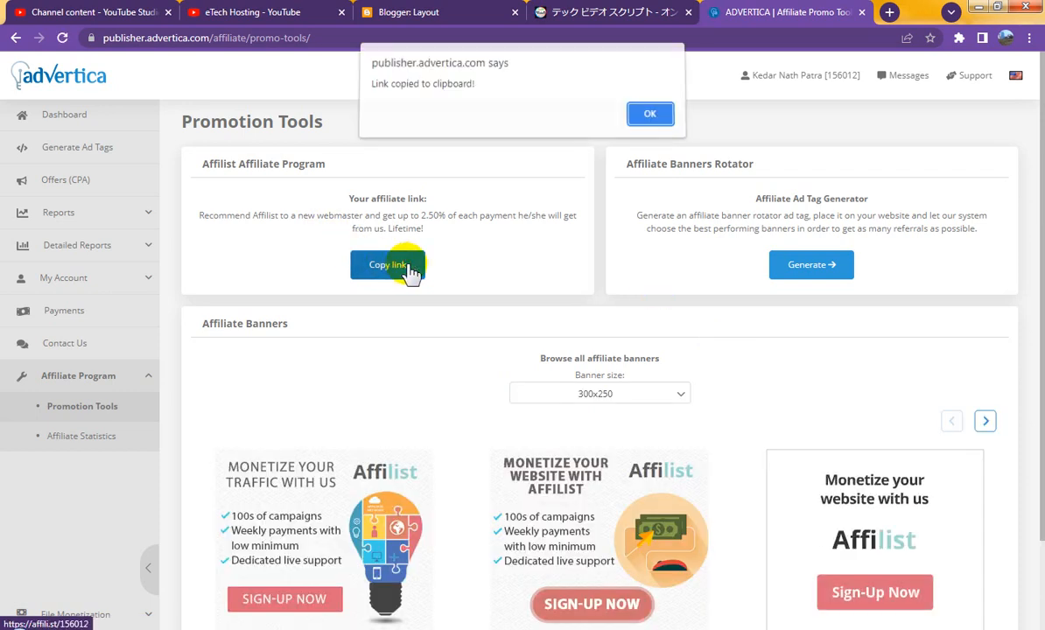
pyautogui.click(647, 122)
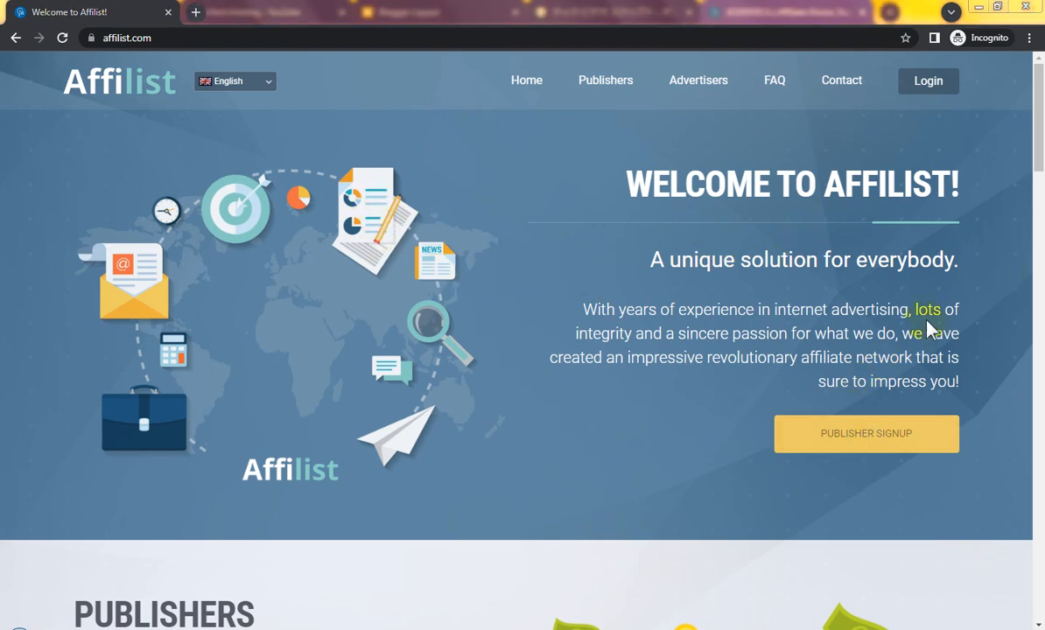
# - In the incognito window, open Affilist's publisher signup form and examine its personal, billing, password and contact fields
pyautogui.click(896, 436)
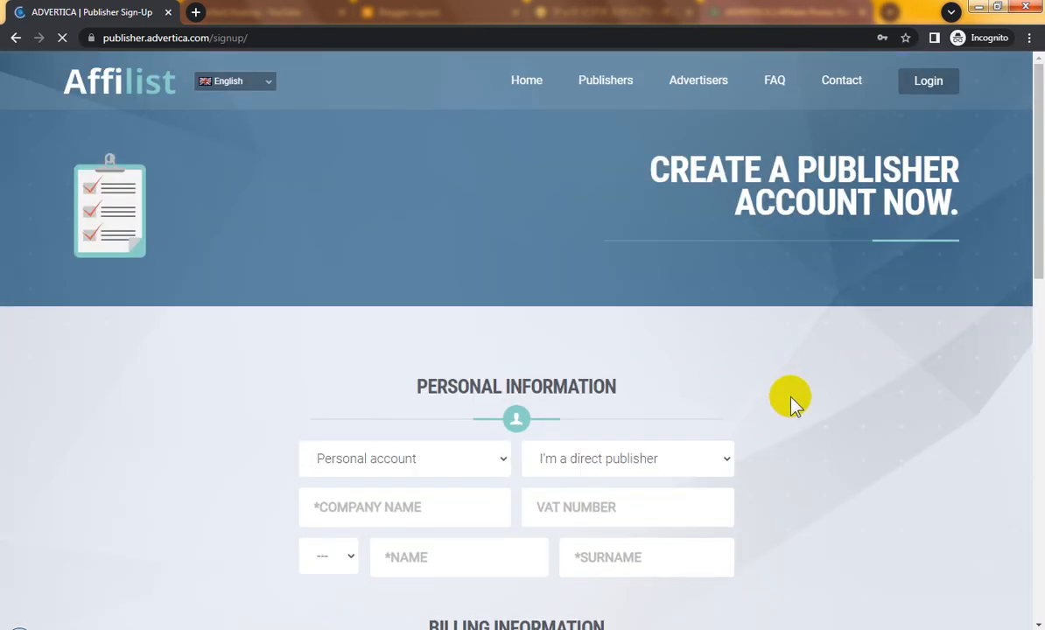
pyautogui.scroll(-2, 794, 405)
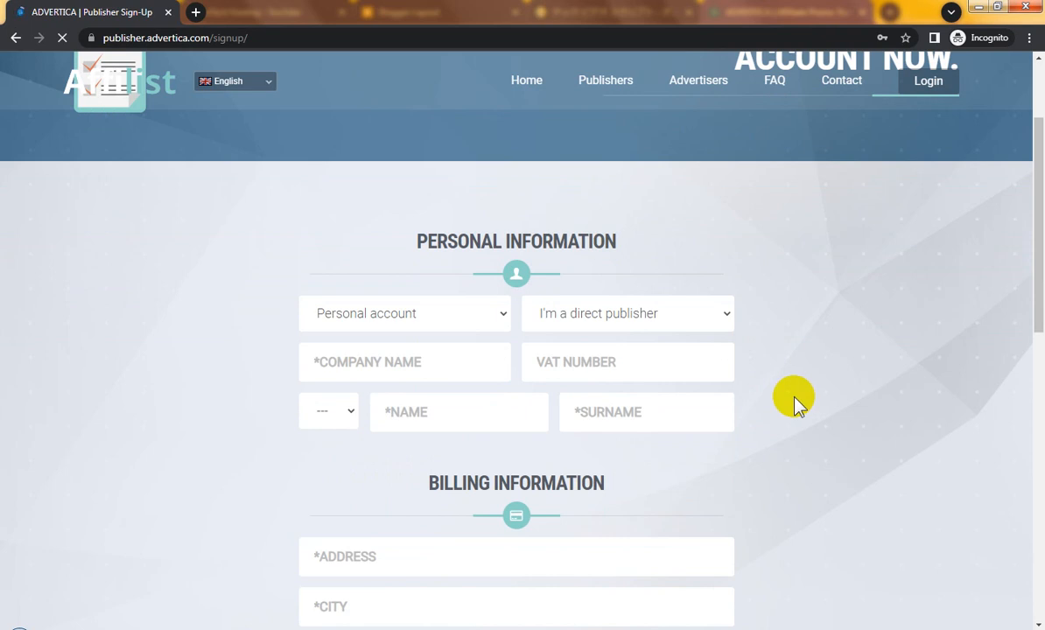
pyautogui.scroll(-3, 795, 404)
pyautogui.scroll(-5, 794, 405)
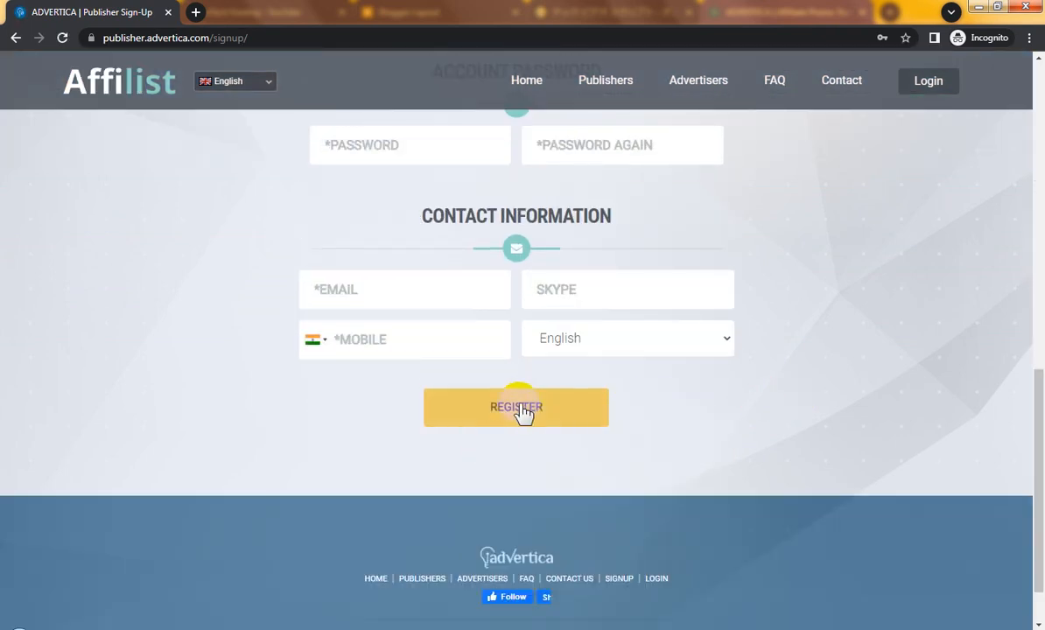
pyautogui.click(561, 418)
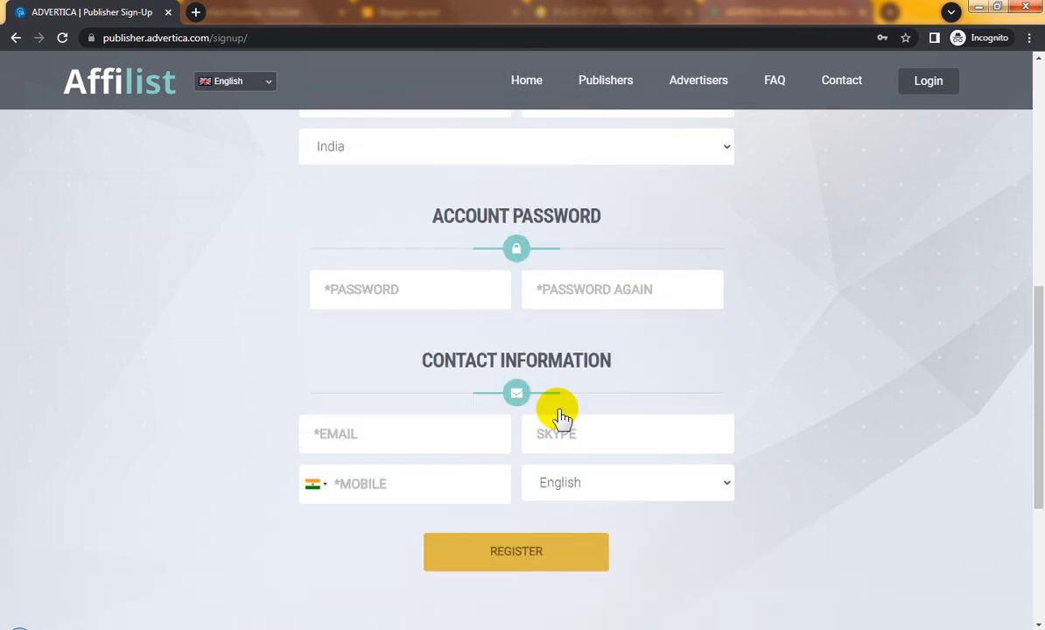